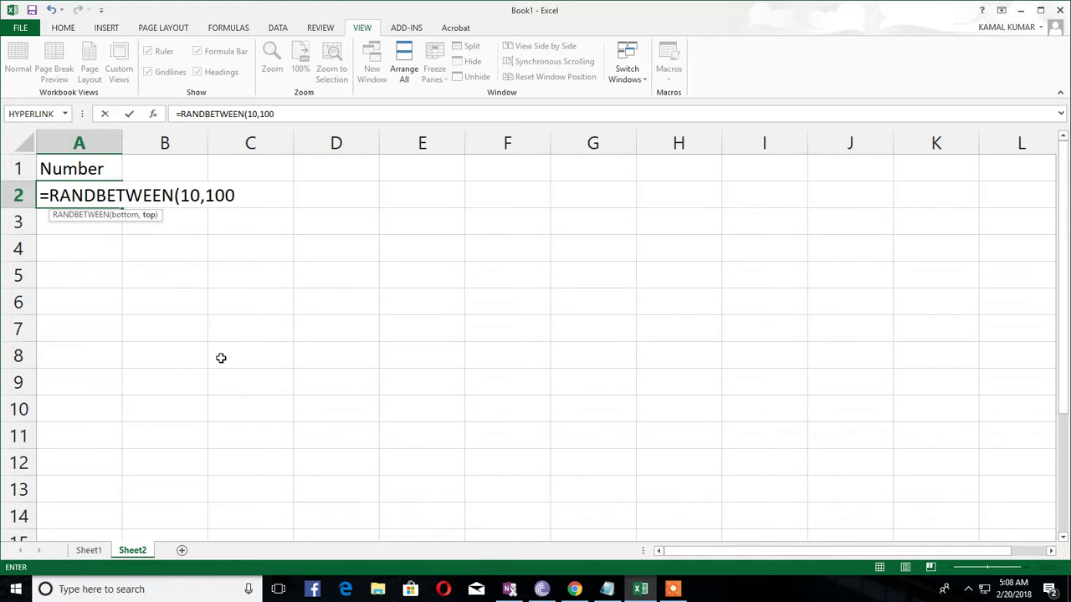
Step: Complete the formula =RANDBETWEEN(10,100) in A2 and fill it down through A10
{"action": "type", "text": ")"}
{"action": "key", "text": "Return"}
{"action": "key", "text": "Up"}
{"action": "key", "text": "shift+Down"}
{"action": "key", "text": "shift+Down"}
{"action": "key", "text": "shift+Down"}
{"action": "key", "text": "shift+Down"}
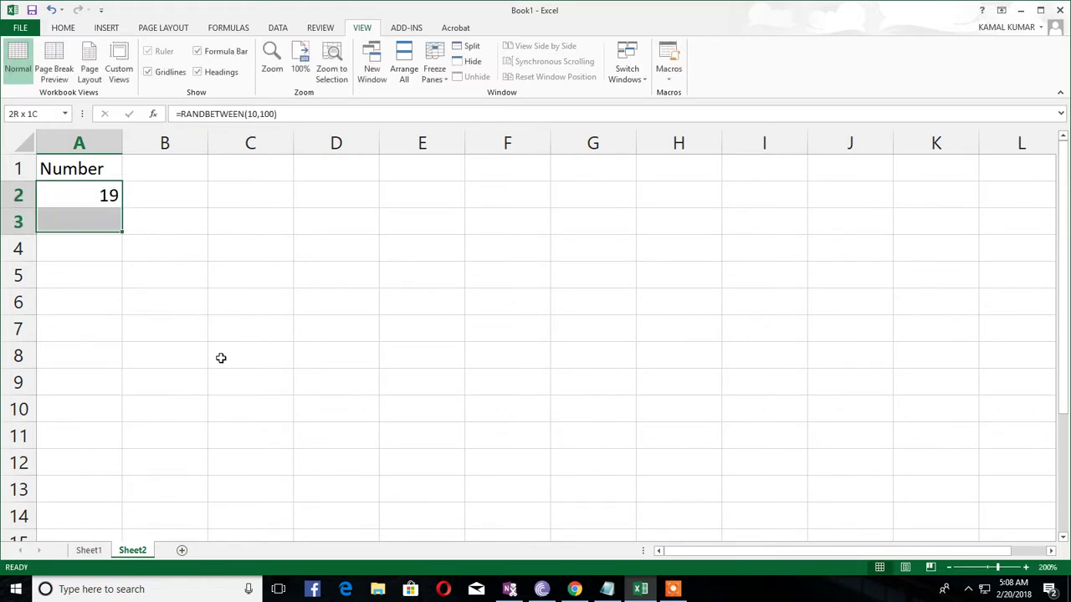
{"action": "key", "text": "shift+Down"}
{"action": "key", "text": "shift+Down"}
{"action": "key", "text": "shift+Down"}
{"action": "key", "text": "shift+Down"}
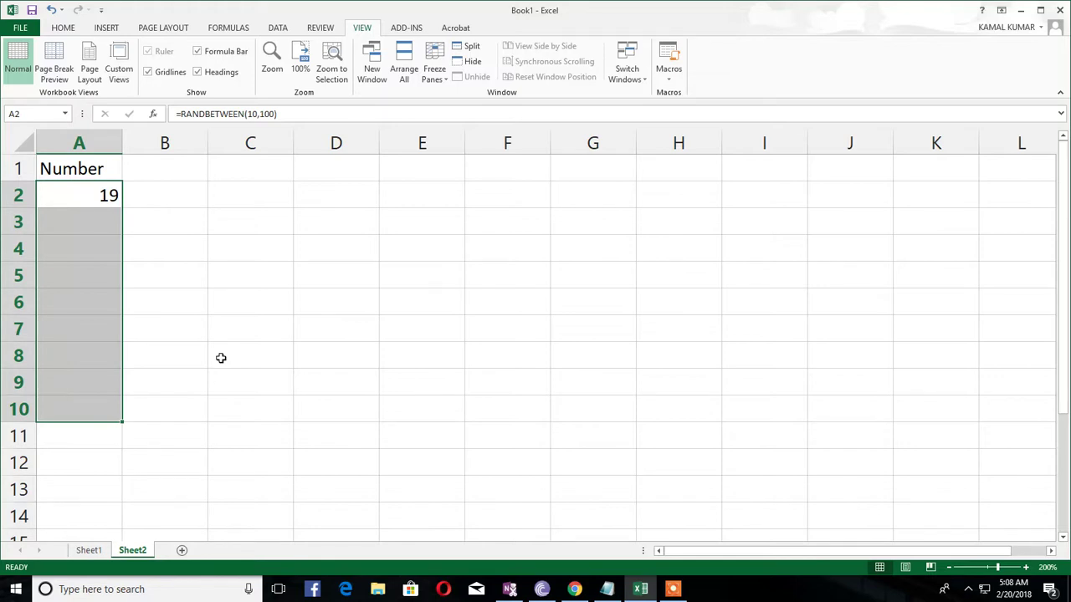
{"action": "key", "text": "ctrl+d"}
Step: Replace the random-number formulas in A2:A10 with their static values
{"action": "key", "text": "ctrl+c"}
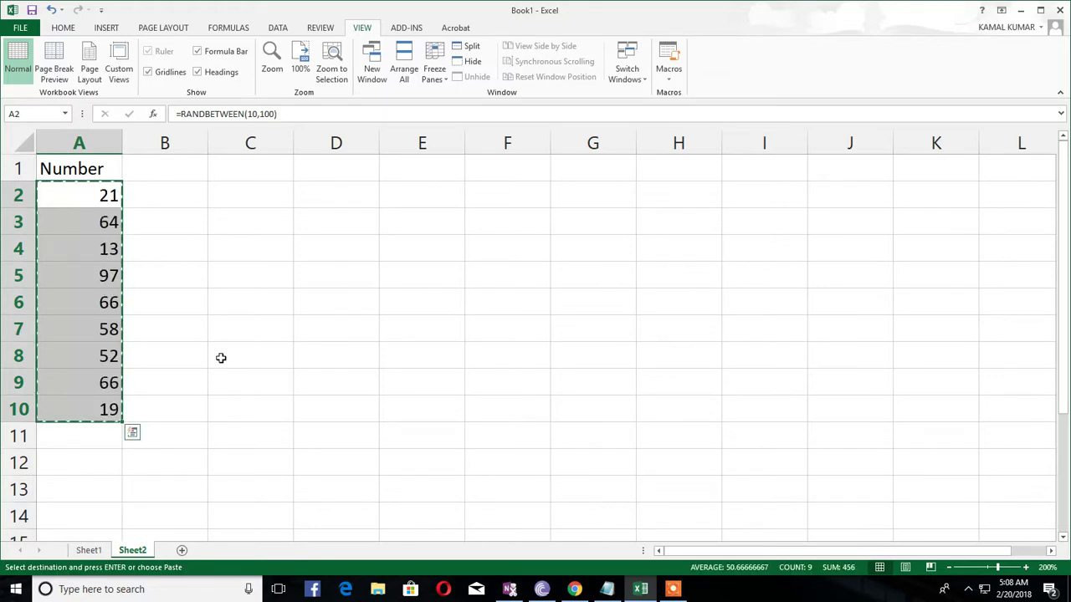
{"action": "key", "text": "alt"}
{"action": "key", "text": "h"}
{"action": "key", "text": "v"}
{"action": "key", "text": "v"}
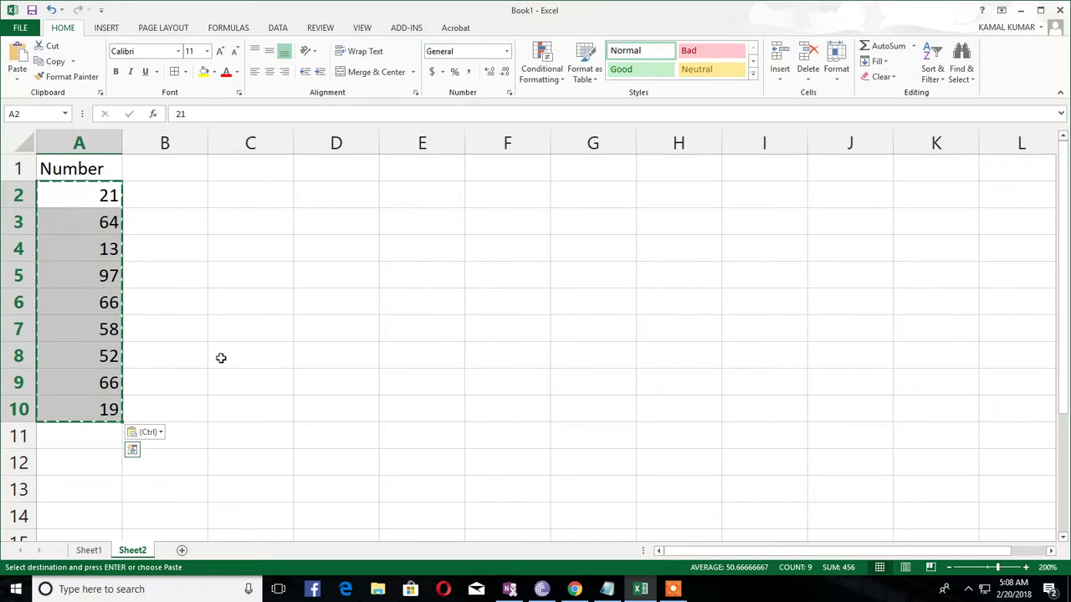
Step: Centre the contents of A1:A10 and apply all borders to the range
{"action": "key", "text": "Up"}
{"action": "key", "text": "ctrl+shift+Down"}
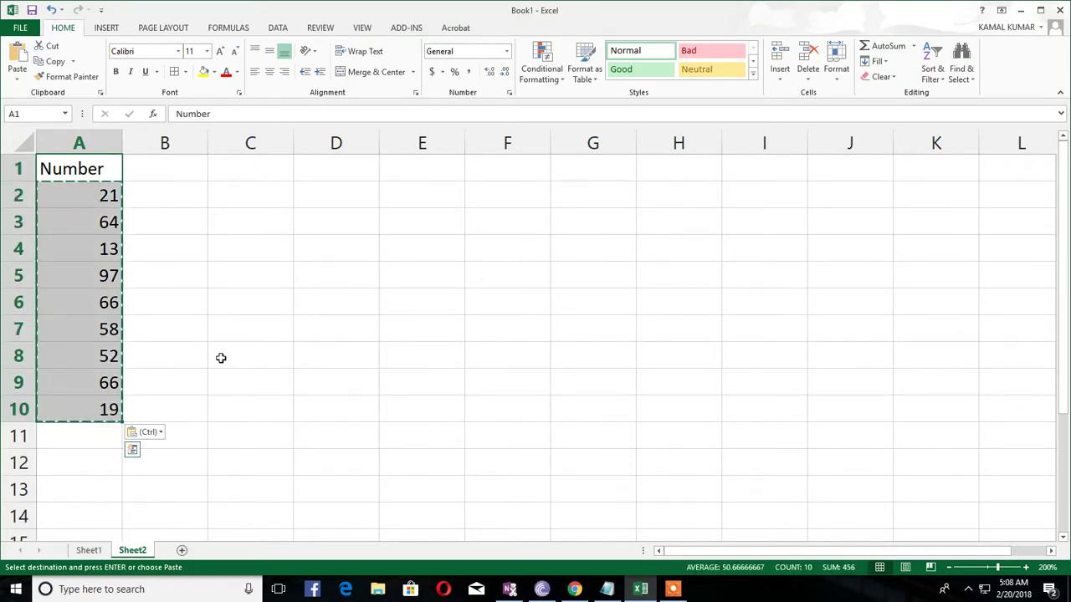
{"action": "key", "text": "alt"}
{"action": "key", "text": "h"}
{"action": "key", "text": "a"}
{"action": "key", "text": "c"}
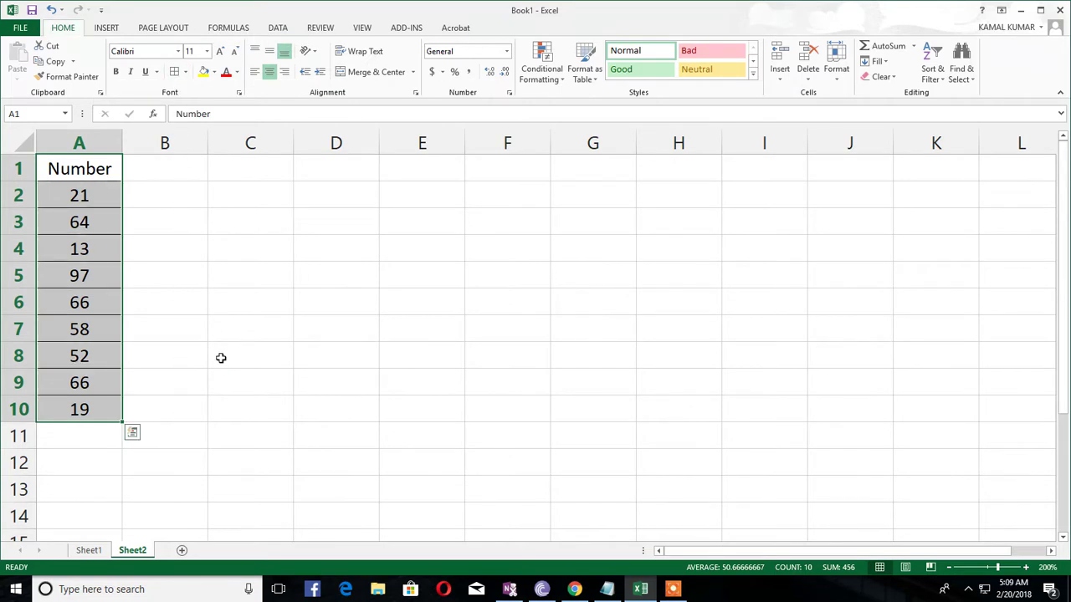
Step: Enter the heading "Top three large number" in C2
{"action": "key", "text": "Down"}
{"action": "key", "text": "Right"}
{"action": "key", "text": "Down"}
{"action": "key", "text": "Right"}
{"action": "key", "text": "Right"}
{"action": "key", "text": "Up"}
{"action": "key", "text": "Left"}
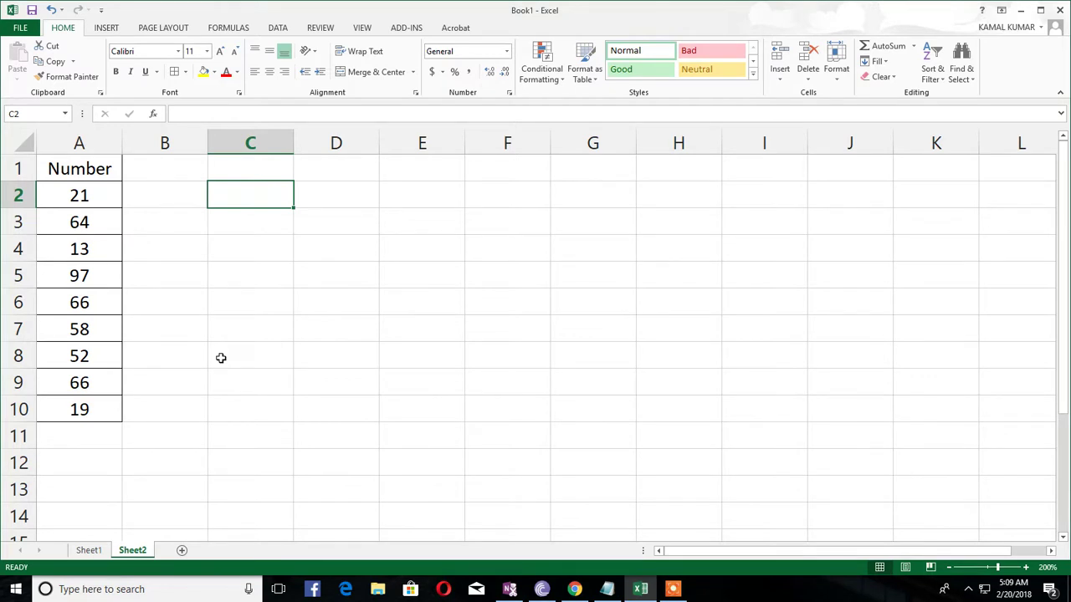
{"action": "type", "text": "Top three large number"}
{"action": "key", "text": "Return"}
Step: Enter the formula =LARGE(A2:A10,{1,2,3}) in C3 as a normal formula
{"action": "type", "text": "="}
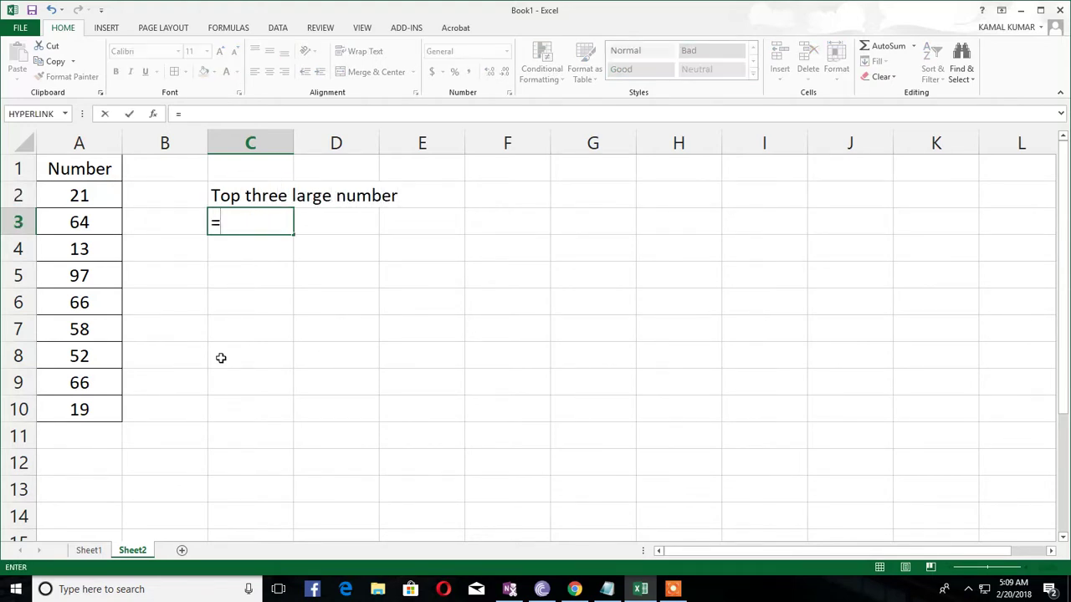
{"action": "type", "text": "la"}
{"action": "key", "text": "Tab"}
{"action": "key", "text": "Left"}
{"action": "key", "text": "Left"}
{"action": "key", "text": "Up"}
{"action": "key", "text": "ctrl+shift+Down"}
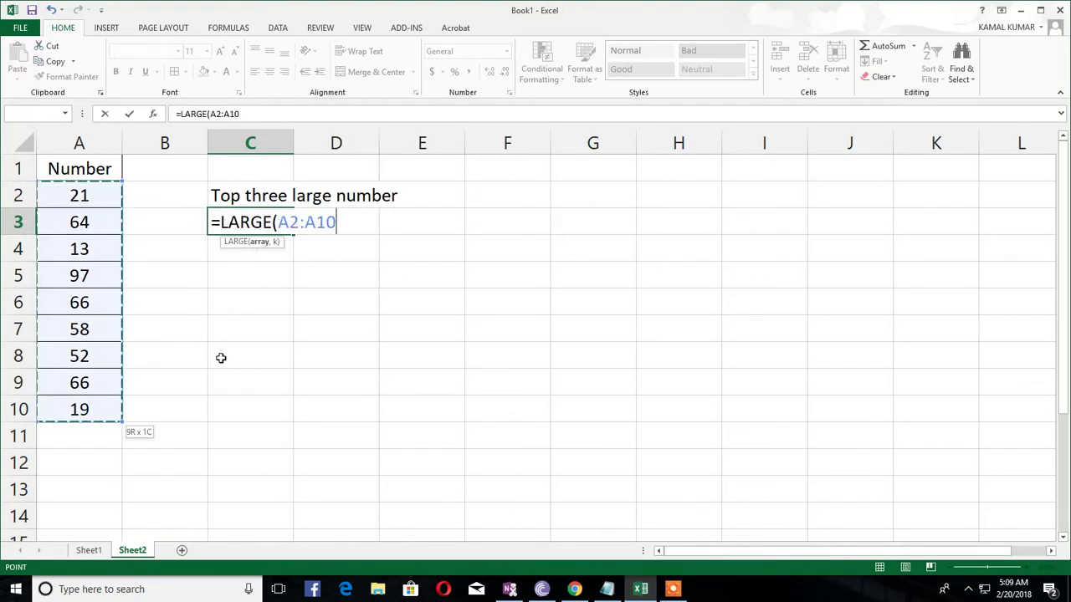
{"action": "type", "text": ","}
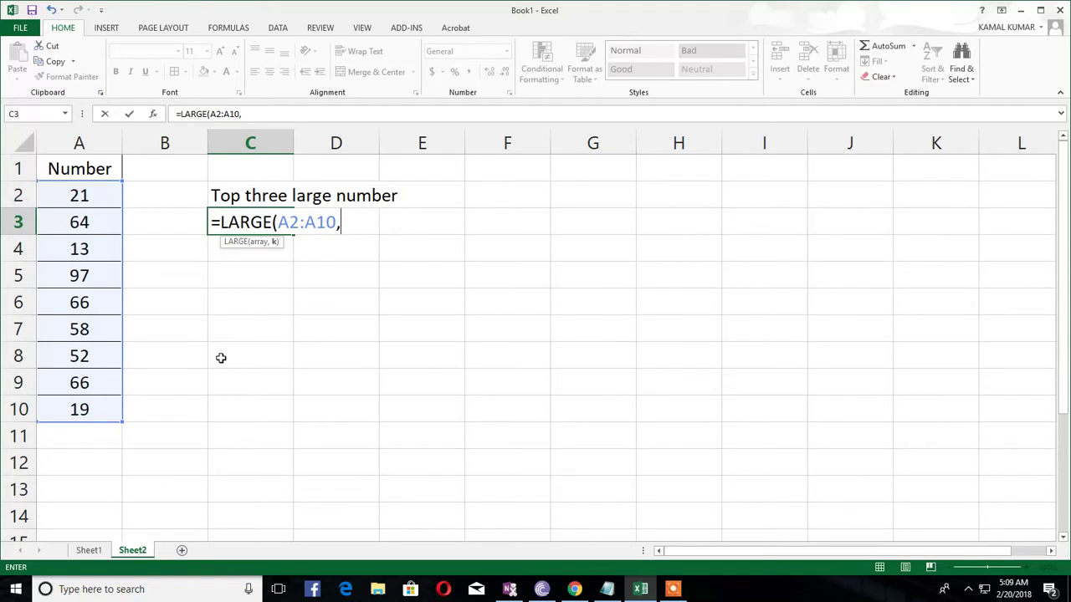
{"action": "type", "text": "{1,2,3}"}
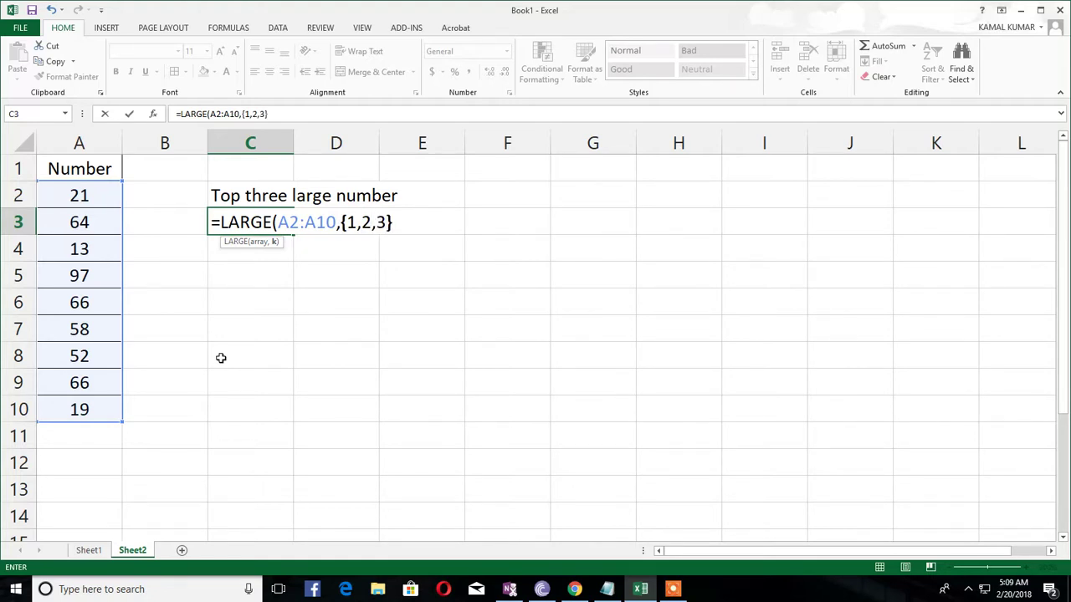
{"action": "type", "text": ")"}
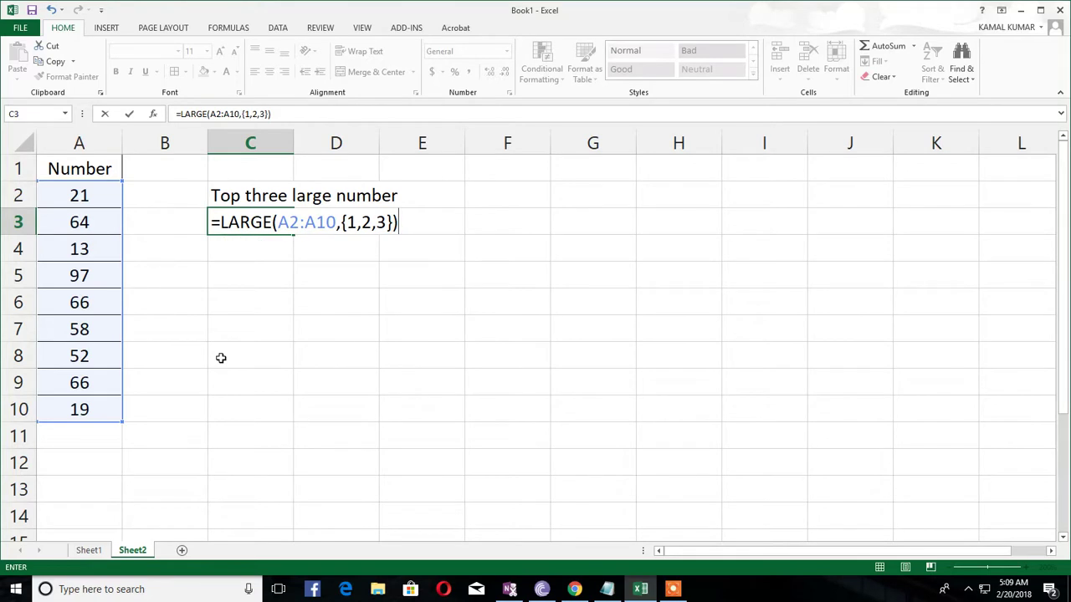
{"action": "key", "text": "Return"}
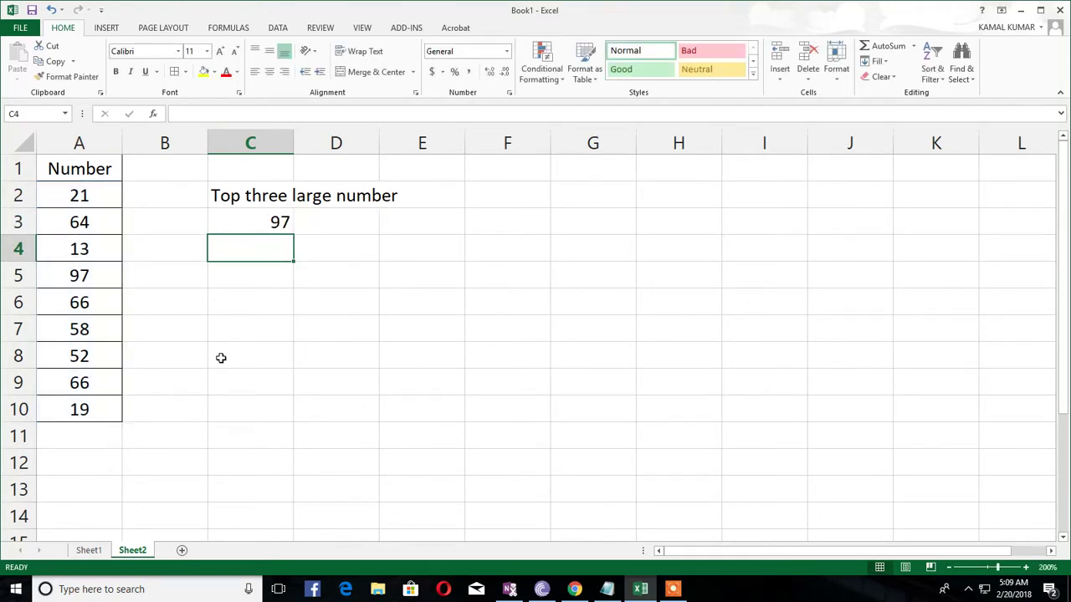
Step: Re-enter the LARGE formula from C3 as an array formula across C3:E3
{"action": "key", "text": "Up"}
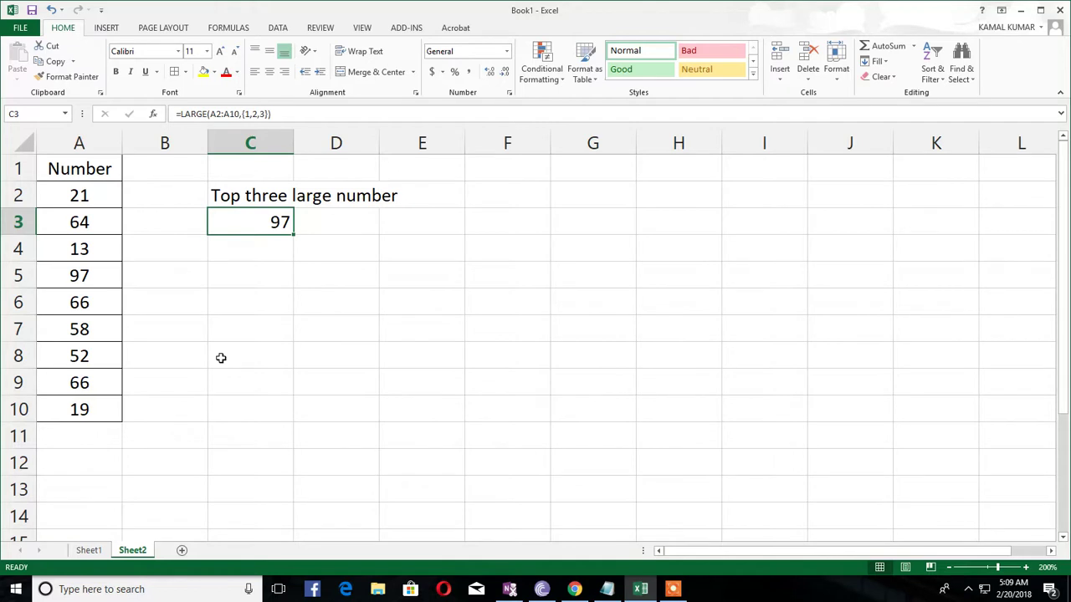
{"action": "key", "text": "shift+Right"}
{"action": "key", "text": "shift+Right"}
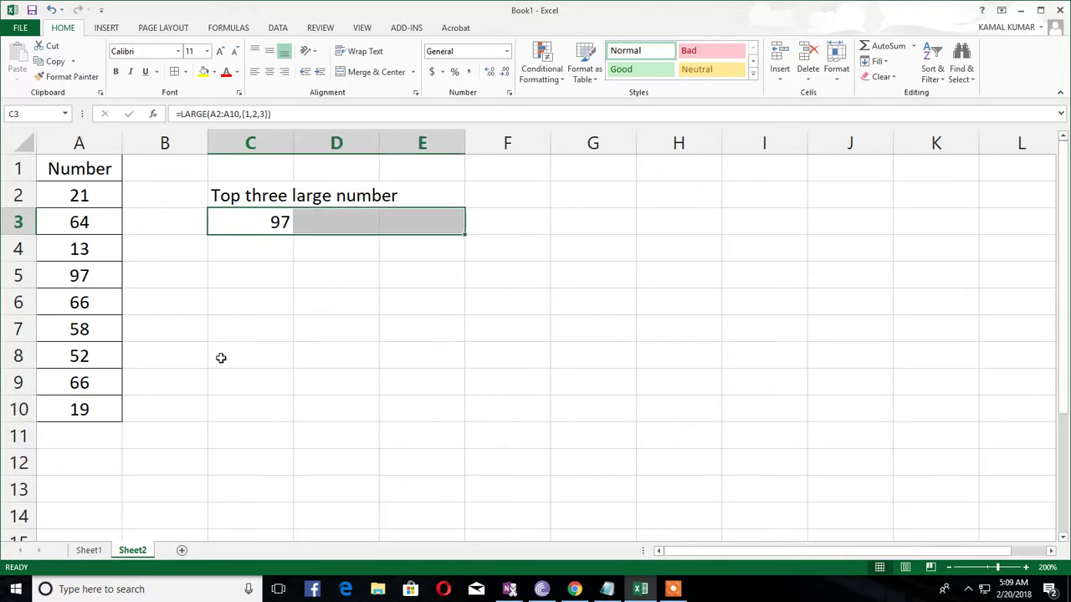
{"action": "key", "text": "F2"}
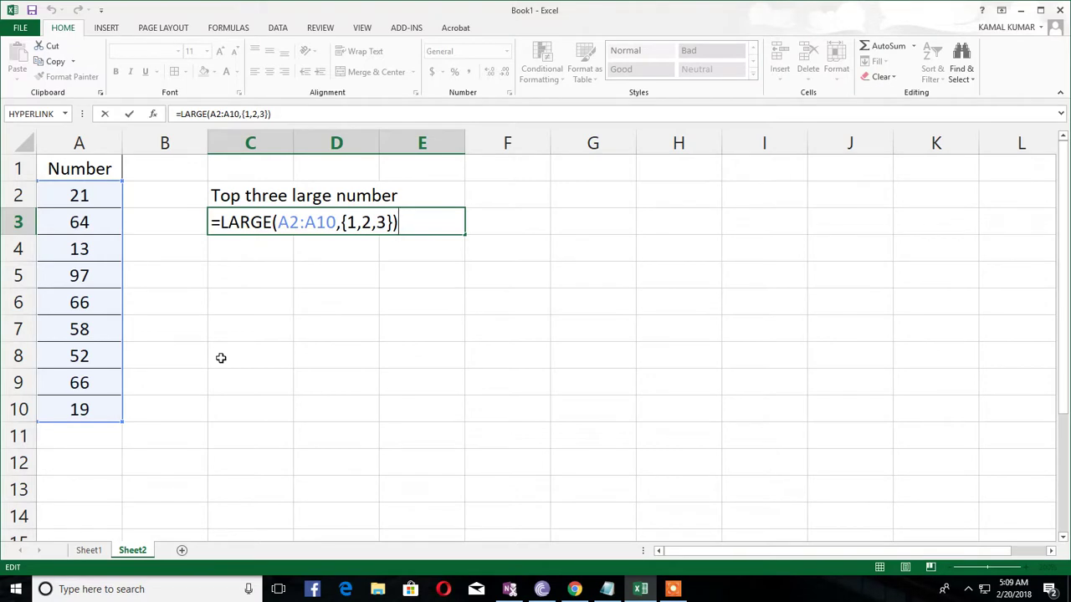
{"action": "key", "text": "ctrl+shift+Return"}
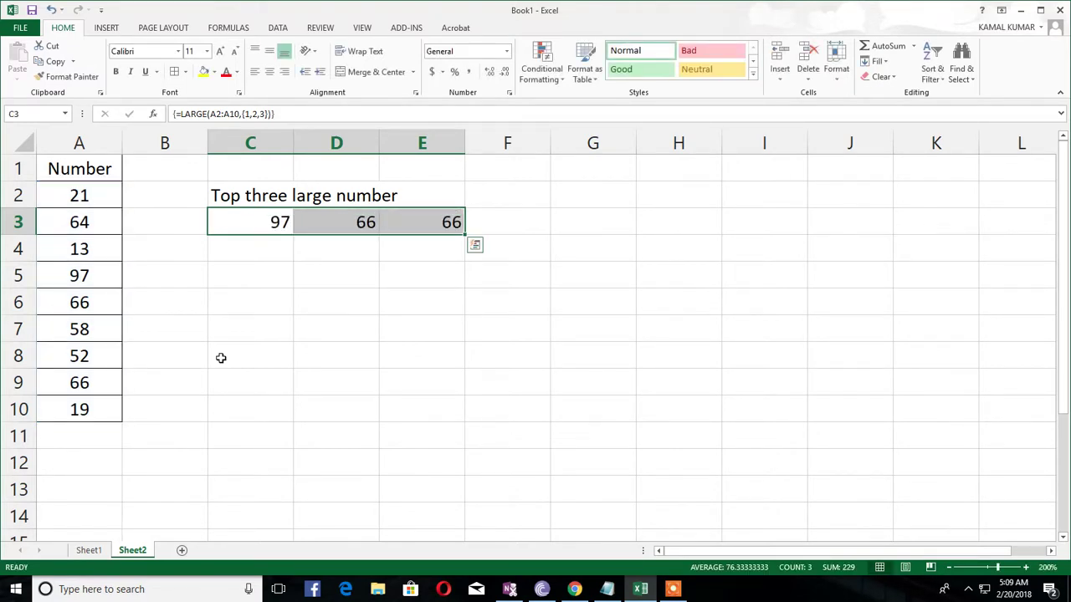
{"action": "key", "text": "Down"}
{"action": "key", "text": "Up"}
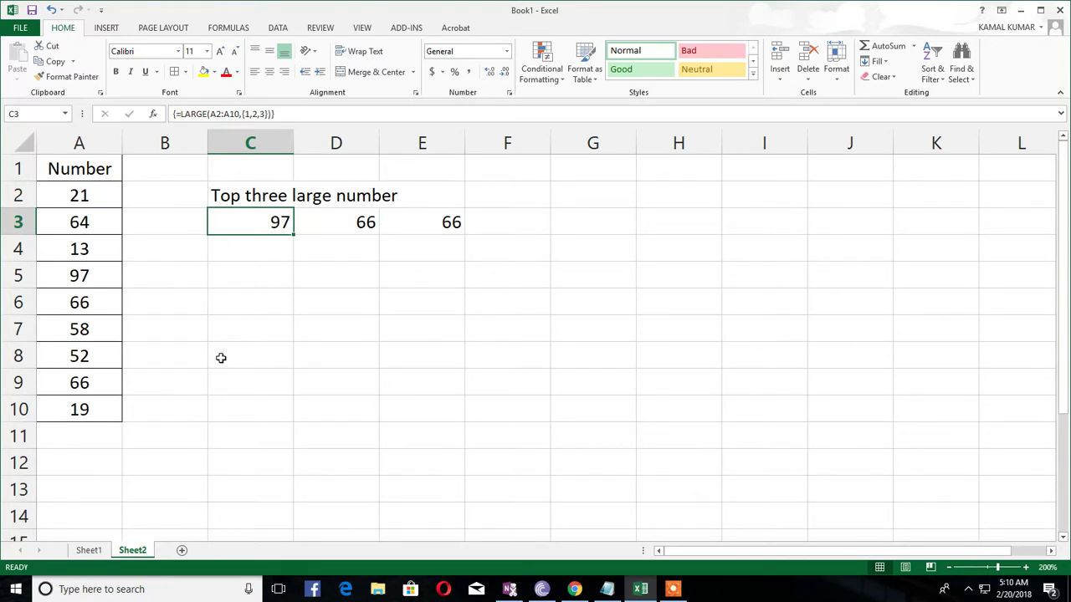
Step: Copy the formula text =LARGE(A2:A10,{1,2,3}) from C3 into C5
{"action": "key", "text": "F2"}
{"action": "key", "text": "shift+Home"}
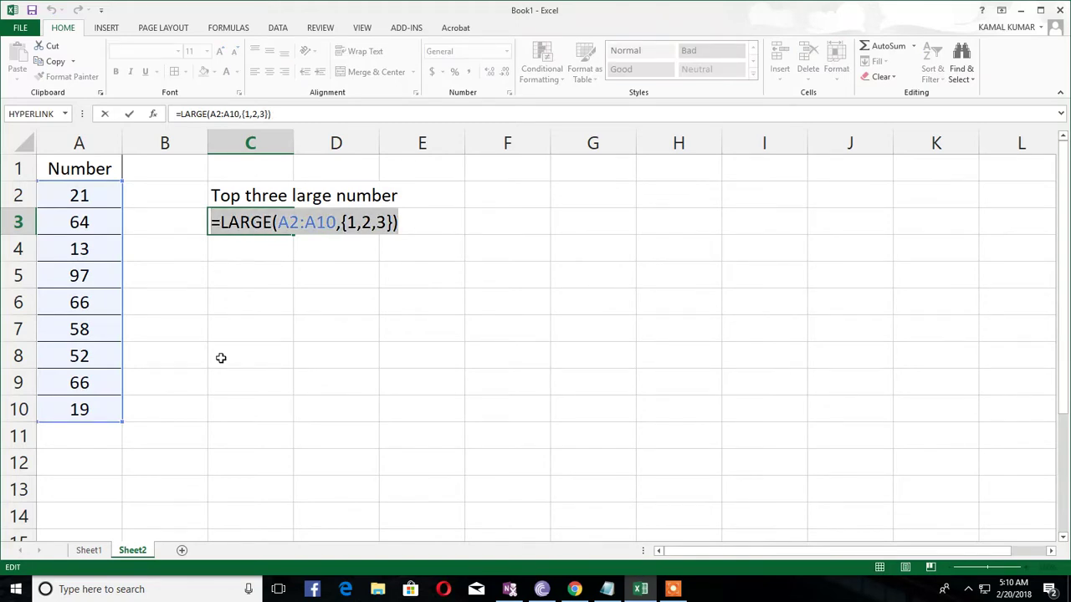
{"action": "key", "text": "ctrl+c"}
{"action": "key", "text": "Escape"}
{"action": "key", "text": "Down"}
{"action": "key", "text": "Down"}
{"action": "key", "text": "ctrl+v"}
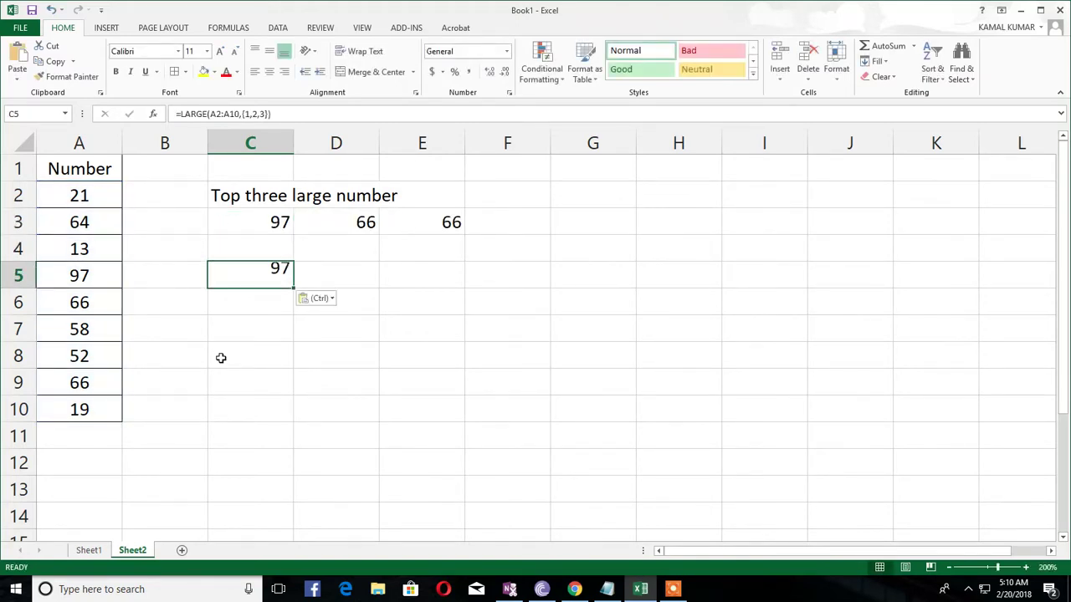
Step: Re-enter the LARGE formula from C5 as an array formula down C5:C7
{"action": "key", "text": "shift+Down"}
{"action": "key", "text": "shift+Down"}
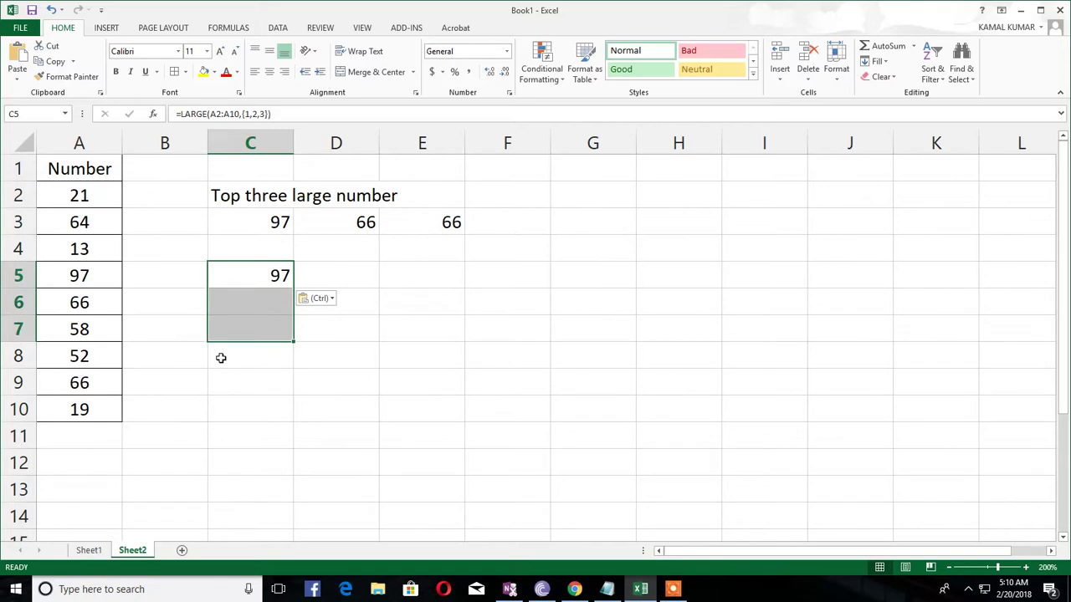
{"action": "key", "text": "F2"}
{"action": "key", "text": "ctrl+shift+Return"}
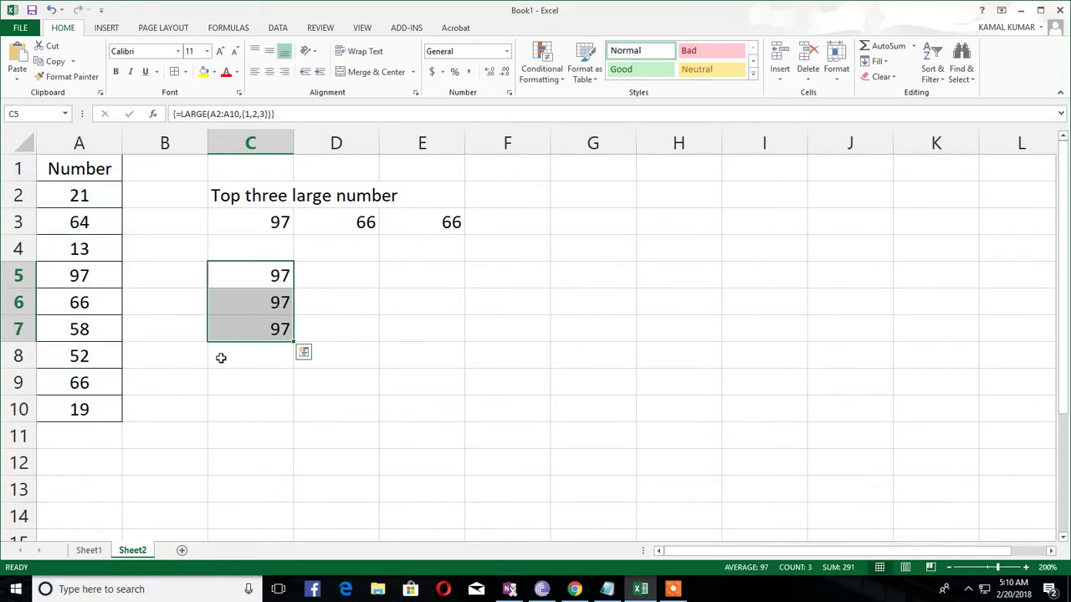
{"action": "key", "text": "Down"}
{"action": "key", "text": "Up"}
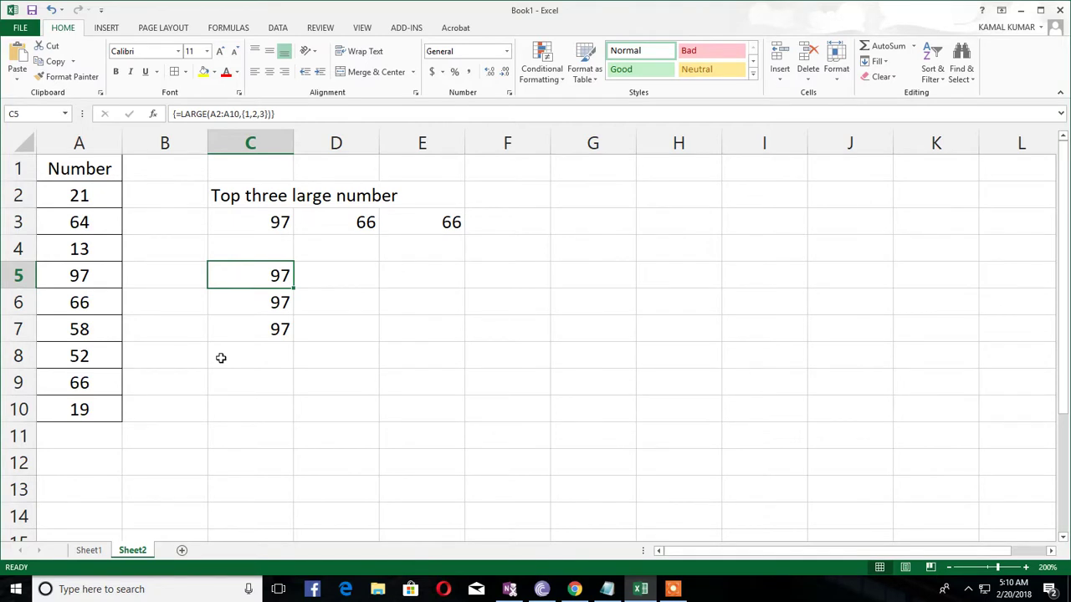
Step: Copy the LARGE formula text from C3 into E5
{"action": "key", "text": "Up"}
{"action": "key", "text": "Up"}
{"action": "key", "text": "F2"}
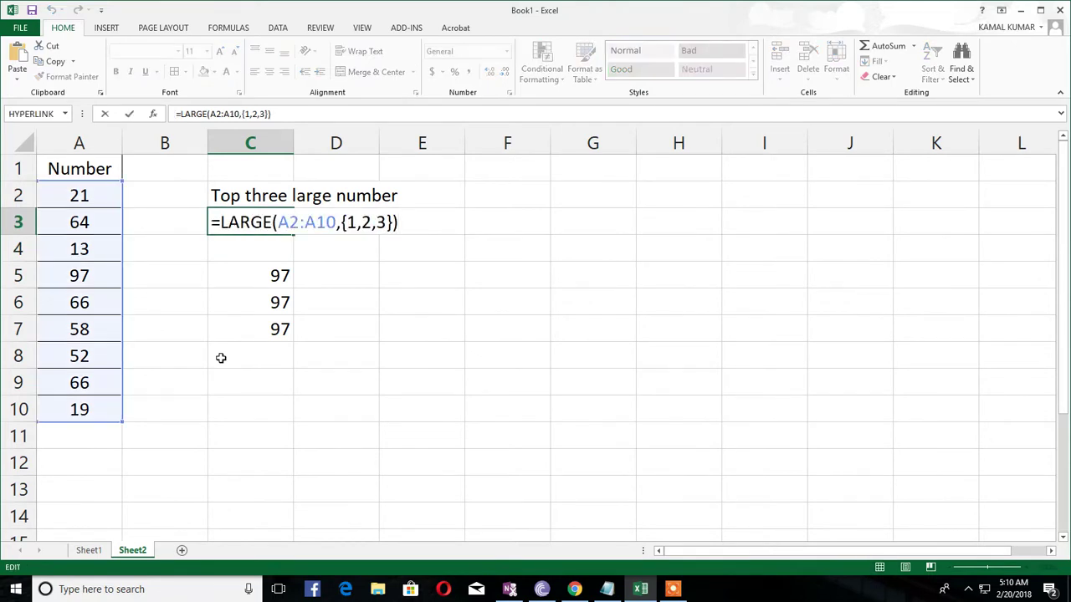
{"action": "key", "text": "shift+Home"}
{"action": "key", "text": "ctrl+c"}
{"action": "key", "text": "Escape"}
{"action": "key", "text": "Right"}
{"action": "key", "text": "Right"}
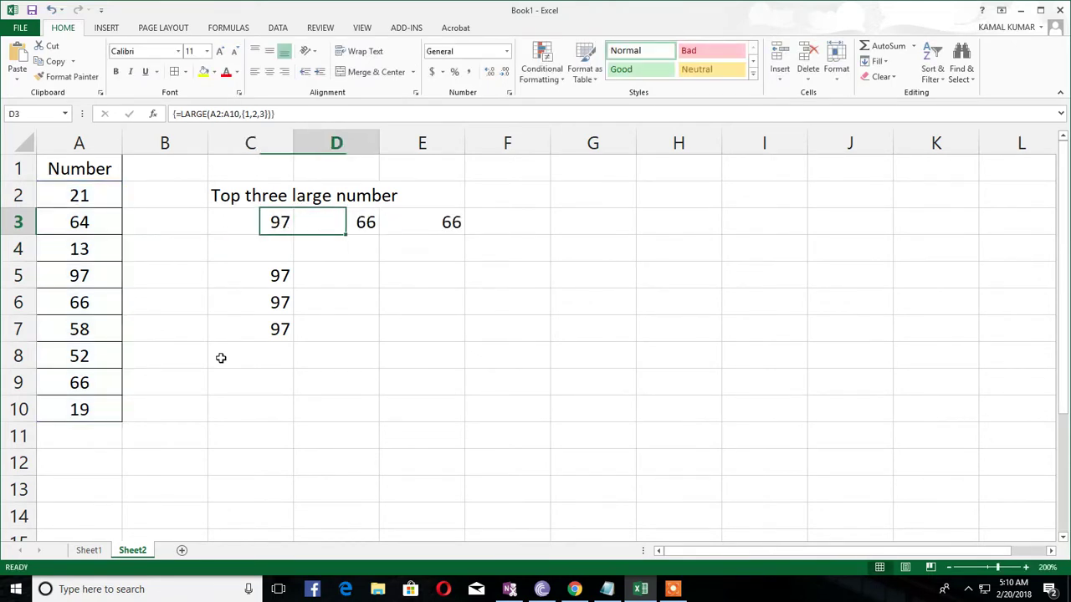
{"action": "key", "text": "Down"}
{"action": "key", "text": "Down"}
{"action": "key", "text": "ctrl+v"}
Step: Wrap the formula in E5 with TRANSPOSE to make it =TRANSPOSE(LARGE(A2:A10,{1,2,3}))
{"action": "key", "text": "F2"}
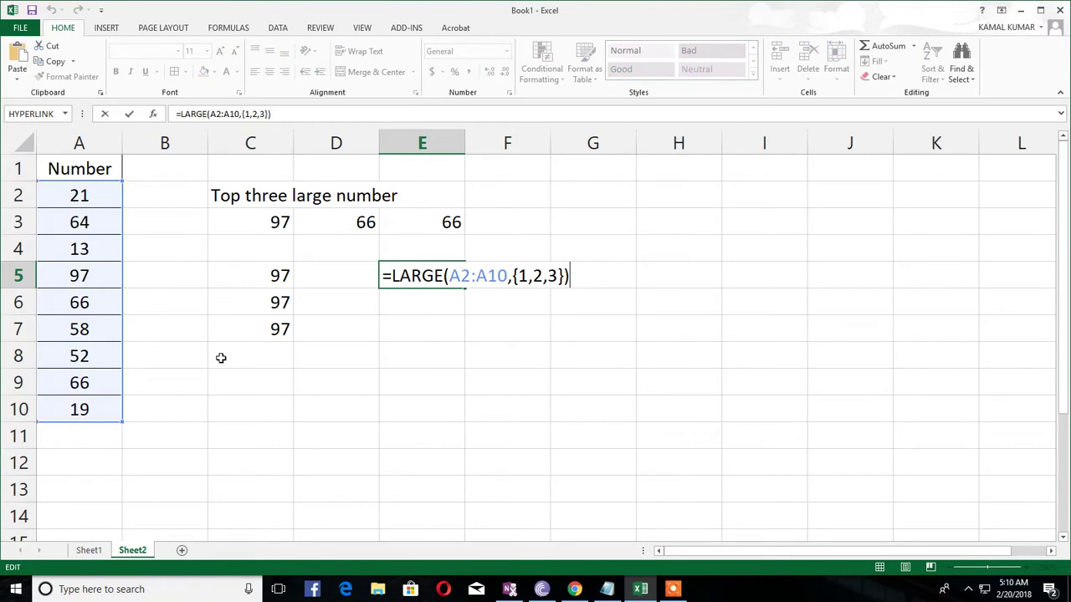
{"action": "key", "text": "Right"}
{"action": "type", "text": "tra"}
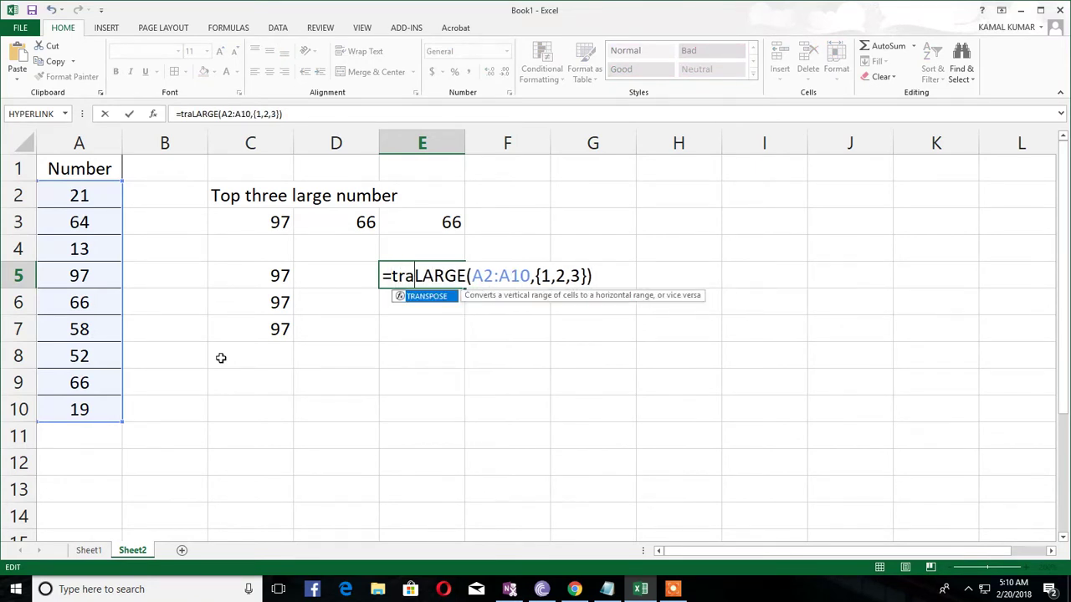
{"action": "key", "text": "Tab"}
{"action": "key", "text": "Return"}
Step: Re-enter the TRANSPOSE formula from E5 as an array formula down E5:E7
{"action": "key", "text": "Up"}
{"action": "key", "text": "shift+Down"}
{"action": "key", "text": "shift+Down"}
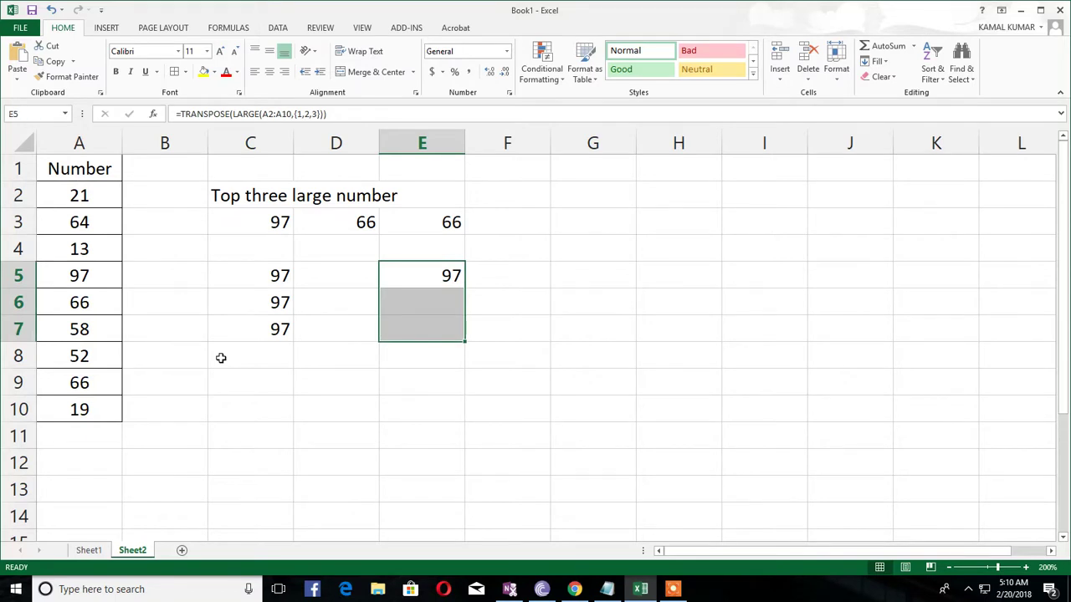
{"action": "key", "text": "F2"}
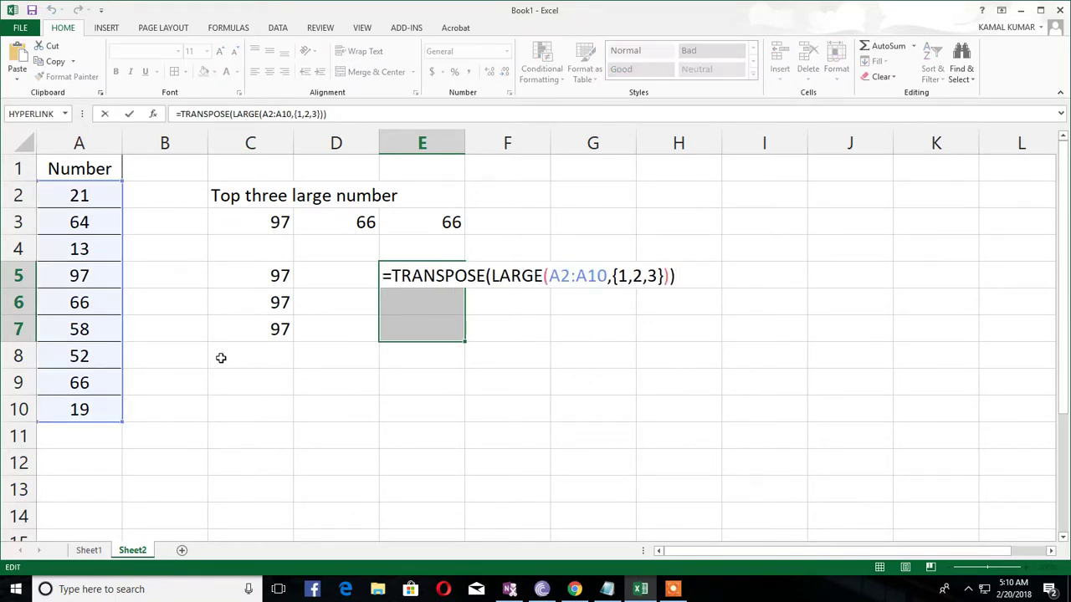
{"action": "key", "text": "ctrl+shift+Return"}
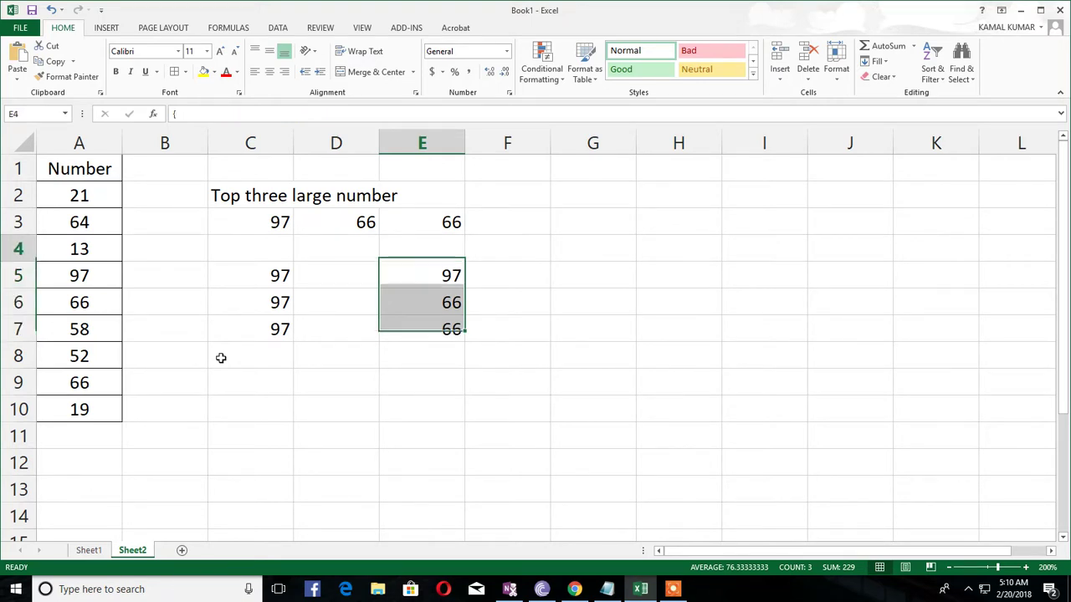
Step: Copy the LARGE formula text from C3 into F5
{"action": "key", "text": "Up"}
{"action": "key", "text": "Up"}
{"action": "key", "text": "Left"}
{"action": "key", "text": "Left"}
{"action": "key", "text": "F2"}
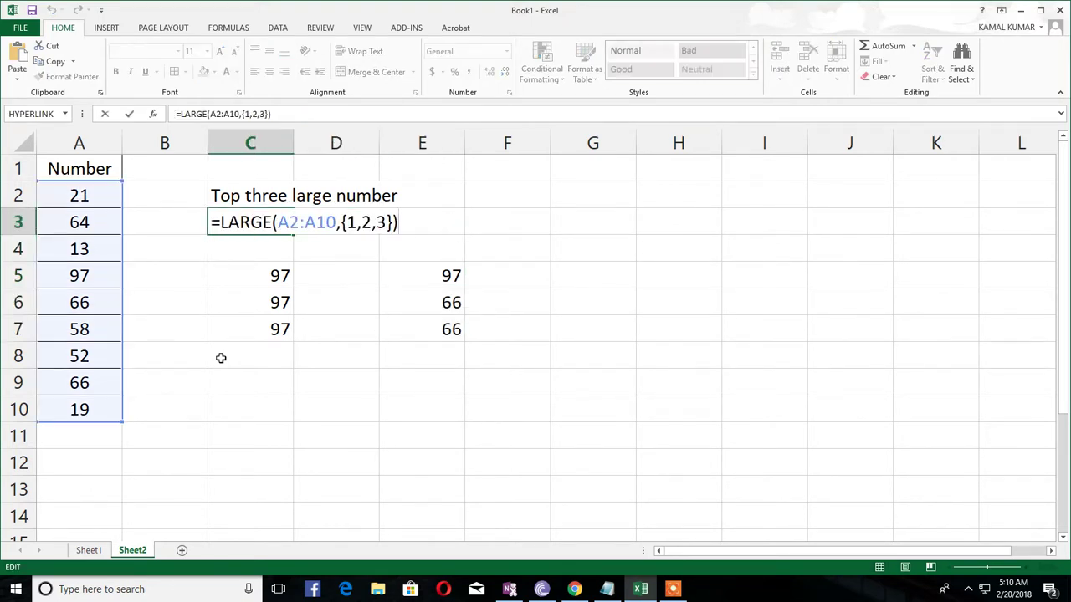
{"action": "key", "text": "shift+Home"}
{"action": "key", "text": "Escape"}
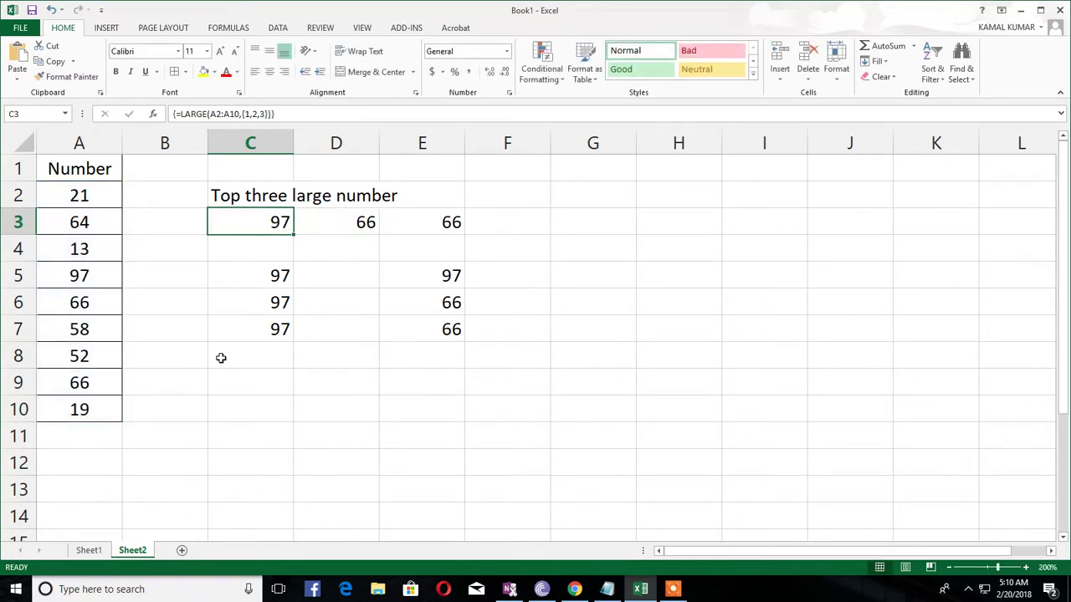
{"action": "key", "text": "Right"}
{"action": "key", "text": "Right"}
{"action": "key", "text": "Down"}
{"action": "key", "text": "Down"}
{"action": "key", "text": "Right"}
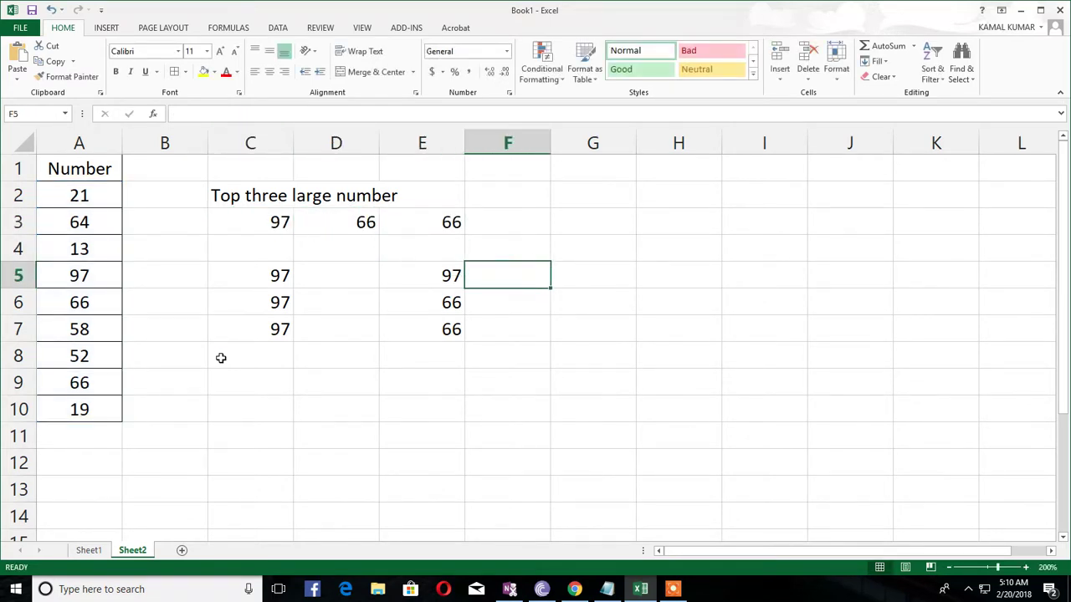
{"action": "key", "text": "ctrl+v"}
Step: Change the array constant in F5 to use semicolons, giving =LARGE(A2:A10,{1;2;3})
{"action": "key", "text": "F2"}
{"action": "key", "text": "Left"}
{"action": "key", "text": "Left"}
{"action": "key", "text": "Left"}
{"action": "key", "text": "Left"}
{"action": "key", "text": "Left"}
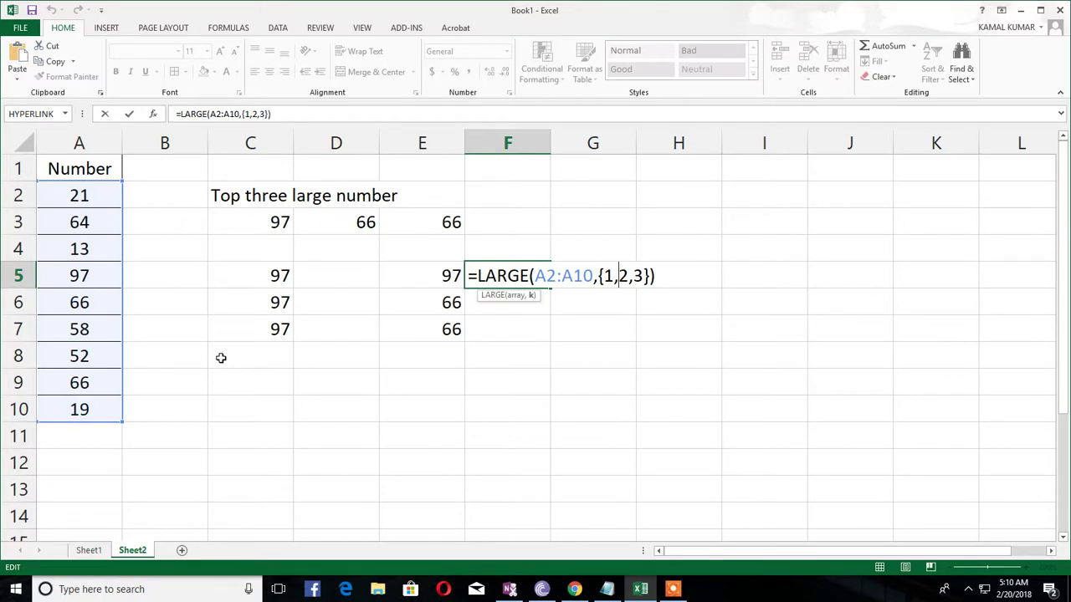
{"action": "key", "text": "BackSpace"}
{"action": "type", "text": ";"}
{"action": "key", "text": "Right"}
{"action": "key", "text": "Right"}
{"action": "key", "text": "BackSpace"}
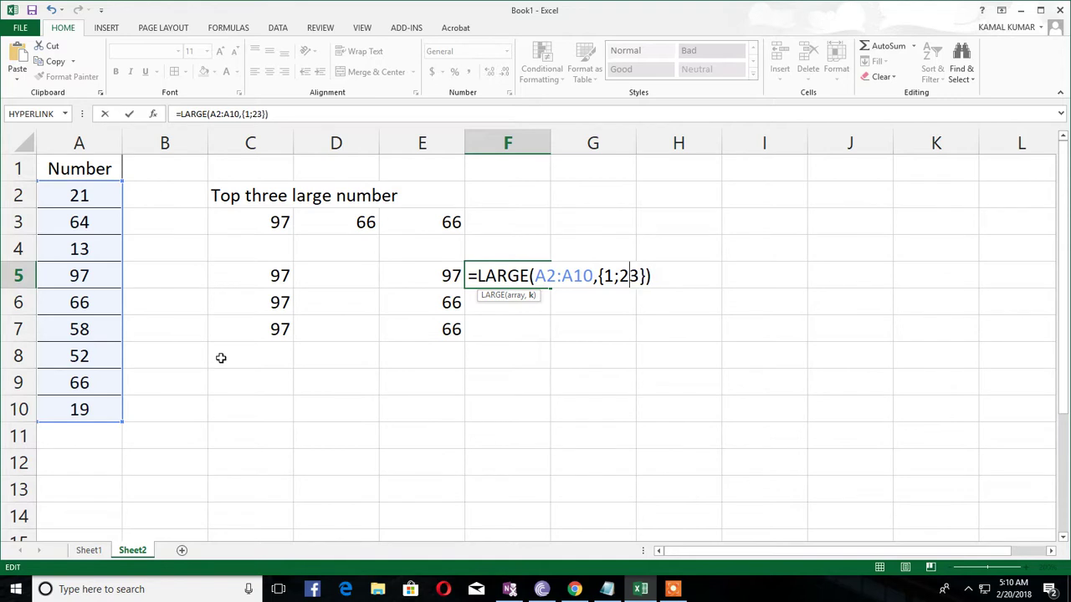
{"action": "type", "text": ";"}
{"action": "key", "text": "Return"}
Step: Re-enter the semicolon-separated LARGE formula from F5 as an array formula down F5:F7
{"action": "key", "text": "Up"}
{"action": "key", "text": "shift+Down"}
{"action": "key", "text": "shift+Down"}
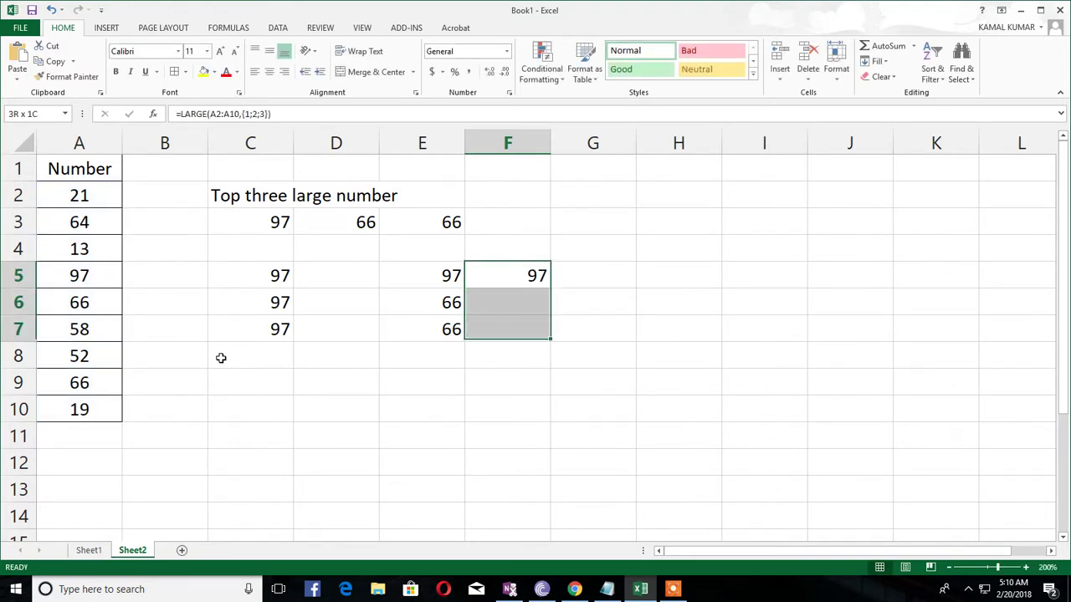
{"action": "key", "text": "F2"}
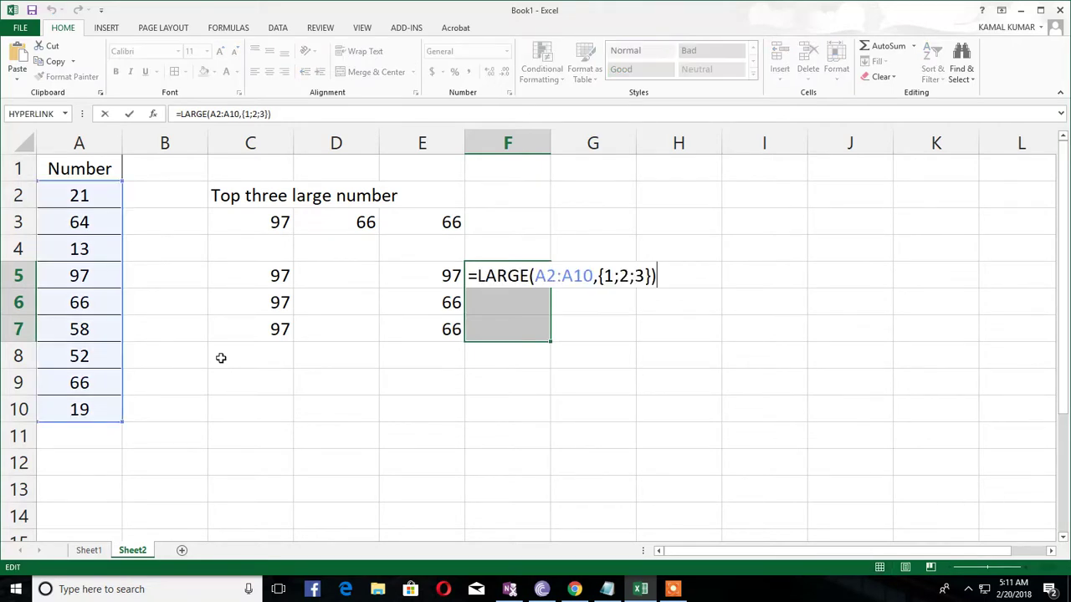
{"action": "key", "text": "ctrl+shift+Return"}
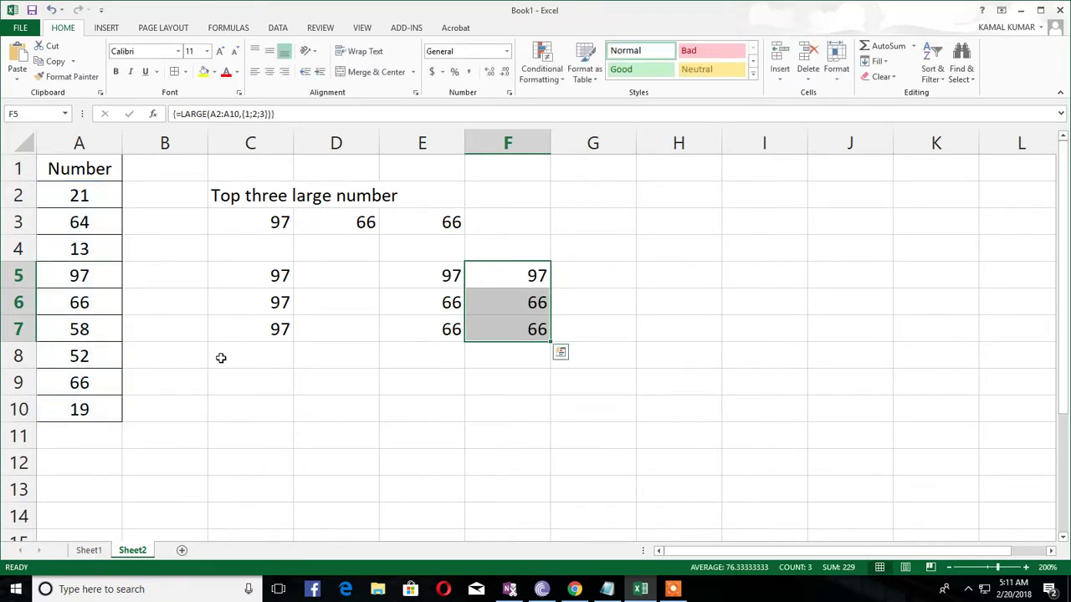
Step: Review the TRANSPOSE array formula in E5 for comparison with the semicolon version
{"action": "key", "text": "Left"}
{"action": "key", "text": "F2"}
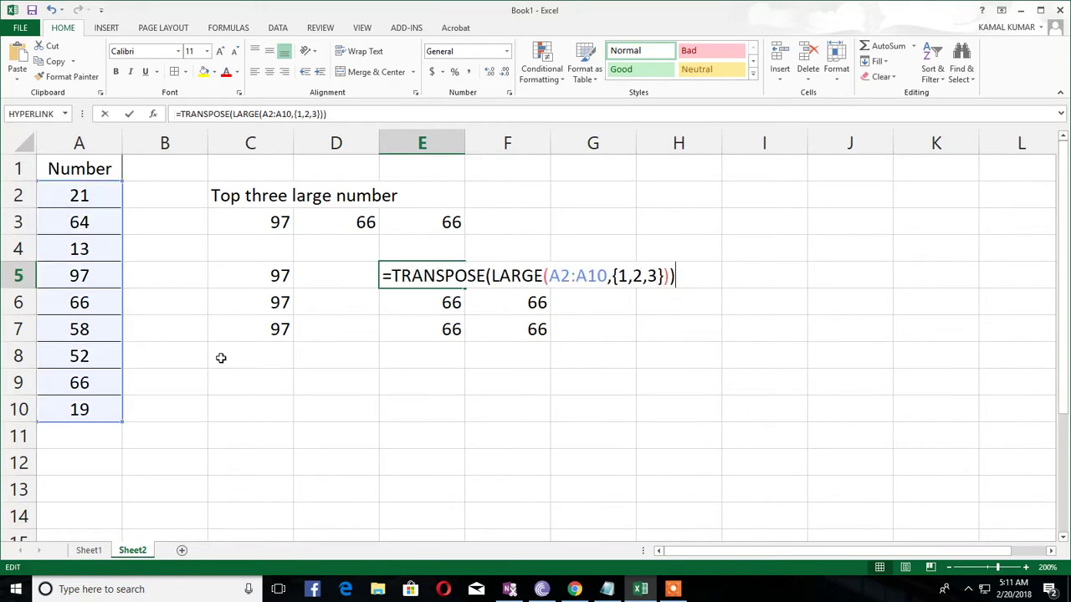
{"action": "key", "text": "shift+Home"}
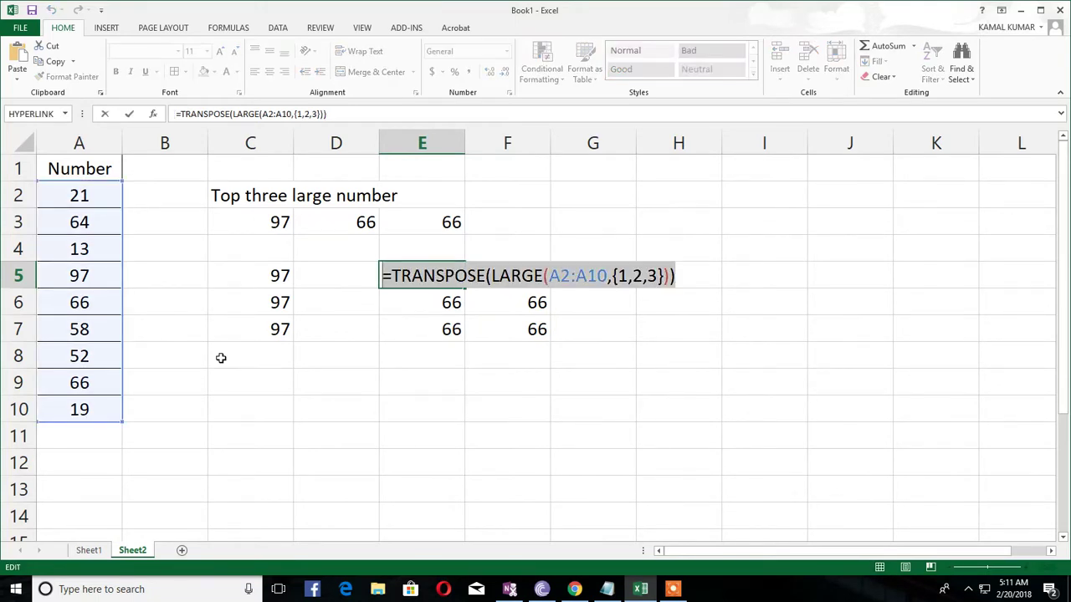
{"action": "key", "text": "ctrl+shift+Return"}
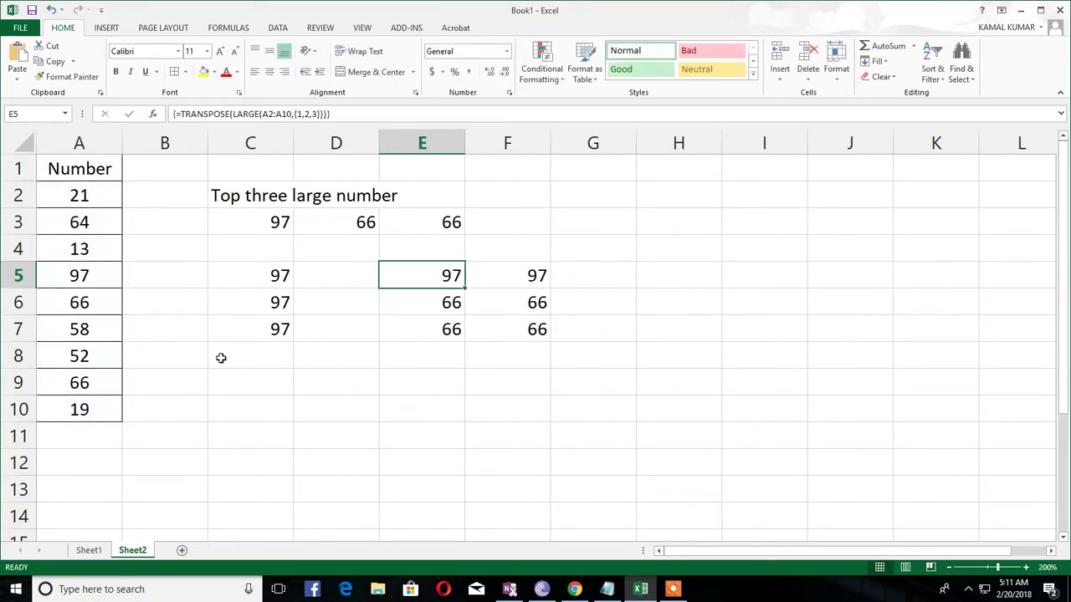
{"action": "key", "text": "F2"}
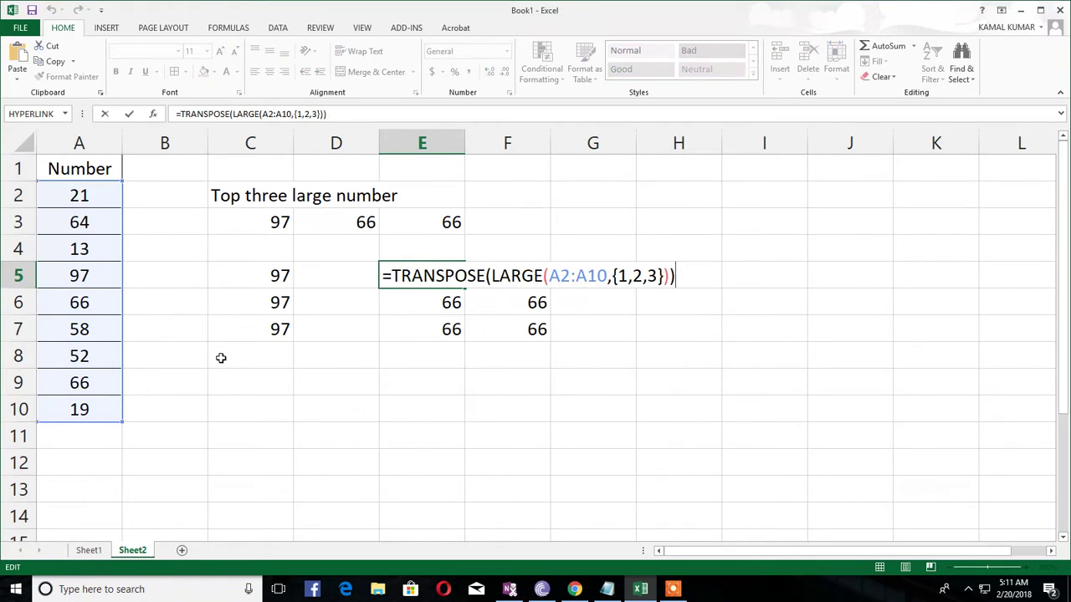
{"action": "key", "text": "Escape"}
Step: Copy the LARGE formula text from C3 into C9
{"action": "key", "text": "Left"}
{"action": "key", "text": "Up"}
{"action": "key", "text": "Up"}
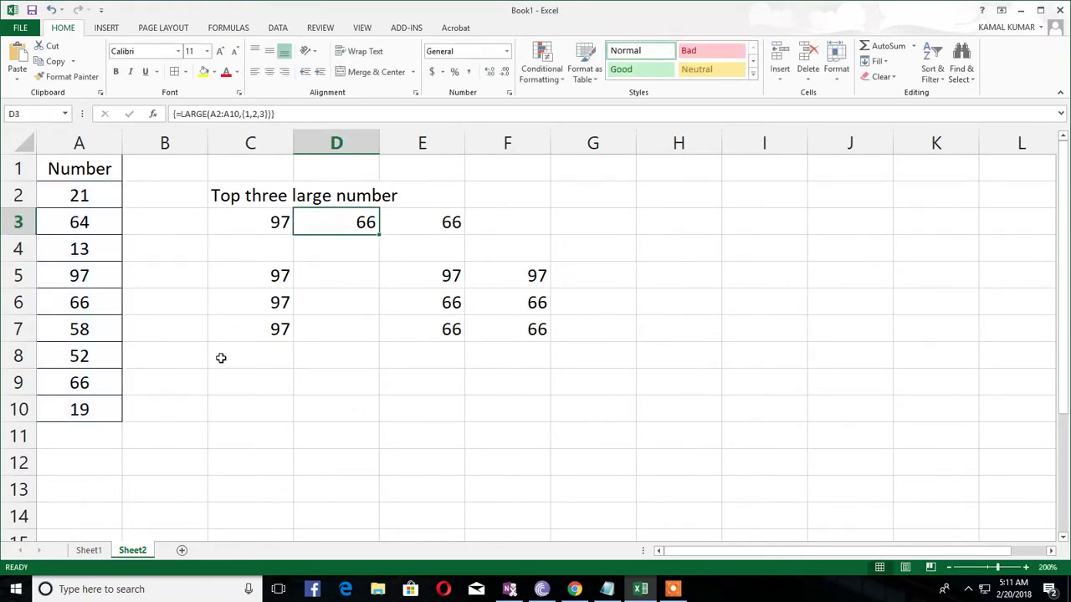
{"action": "key", "text": "Left"}
{"action": "key", "text": "F2"}
{"action": "key", "text": "shift+Home"}
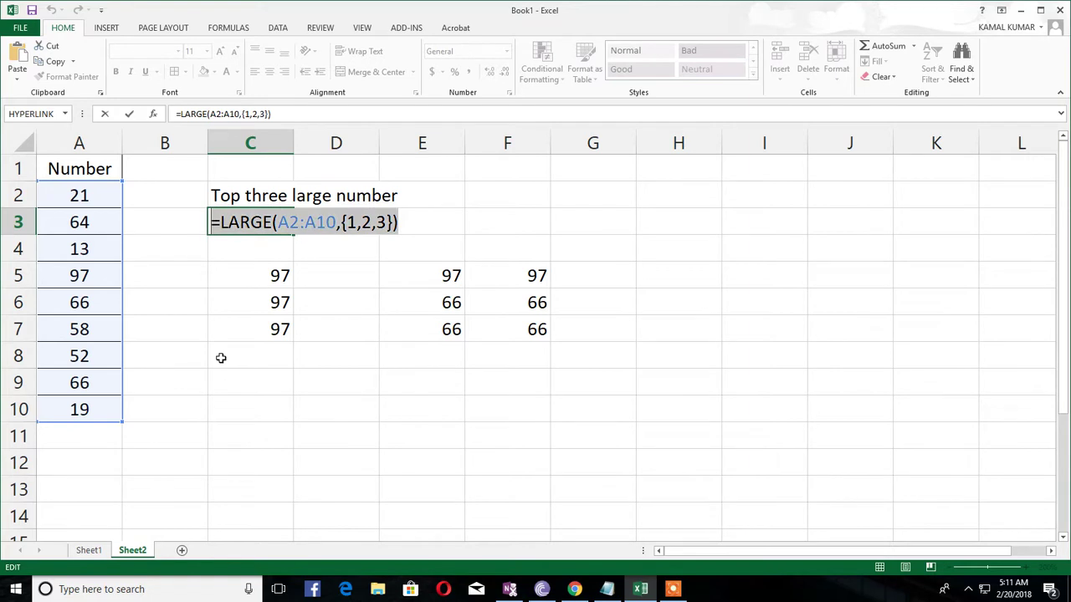
{"action": "key", "text": "ctrl+c"}
{"action": "key", "text": "Escape"}
{"action": "key", "text": "Down"}
{"action": "key", "text": "Down"}
{"action": "key", "text": "Down"}
{"action": "key", "text": "Down"}
{"action": "key", "text": "Down"}
{"action": "key", "text": "Down"}
{"action": "key", "text": "ctrl+v"}
Step: Replace LARGE with SMALL in C9 to make the formula =SMALL(A2:A10,{1,2,3})
{"action": "key", "text": "F2"}
{"action": "key", "text": "Left"}
{"action": "key", "text": "Left"}
{"action": "key", "text": "Left"}
{"action": "key", "text": "Left"}
{"action": "key", "text": "Left"}
{"action": "key", "text": "Left"}
{"action": "key", "text": "Left"}
{"action": "key", "text": "Left"}
{"action": "key", "text": "Left"}
{"action": "key", "text": "Left"}
{"action": "key", "text": "Left"}
{"action": "key", "text": "Left"}
{"action": "key", "text": "Left"}
{"action": "key", "text": "Left"}
{"action": "key", "text": "Left"}
{"action": "key", "text": "Left"}
{"action": "key", "text": "Left"}
{"action": "key", "text": "Left"}
{"action": "key", "text": "Left"}
{"action": "key", "text": "Left"}
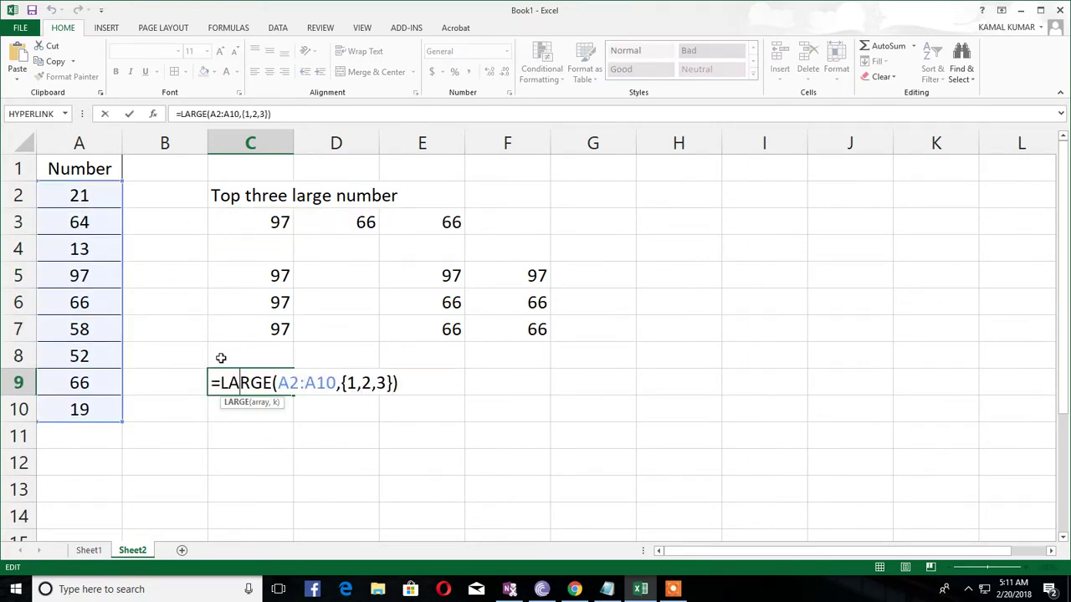
{"action": "key", "text": "Delete"}
{"action": "key", "text": "Delete"}
{"action": "key", "text": "Delete"}
{"action": "key", "text": "Delete"}
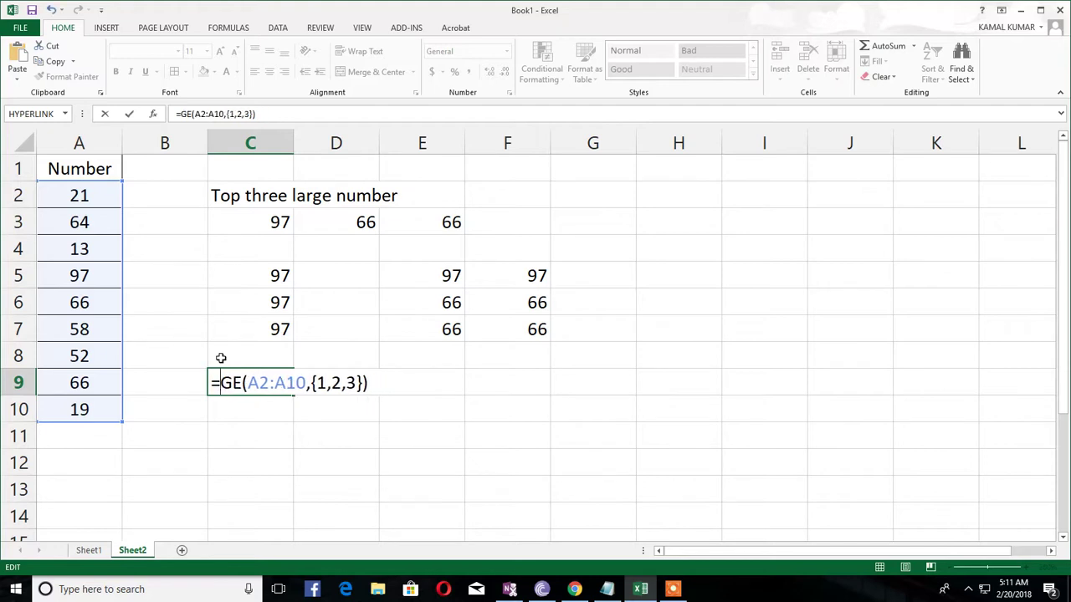
{"action": "key", "text": "Delete"}
{"action": "type", "text": "SMALL"}
{"action": "key", "text": "ctrl+Return"}
Step: Re-enter the SMALL formula from C9 as an array formula across C9:E9
{"action": "key", "text": "shift+Right"}
{"action": "key", "text": "shift+Right"}
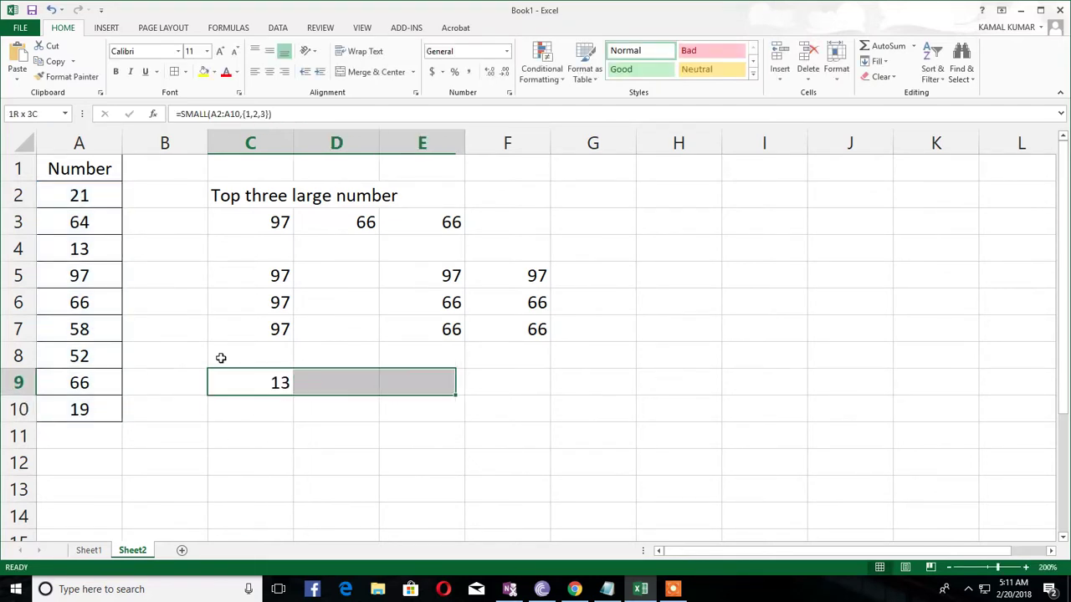
{"action": "key", "text": "F2"}
{"action": "key", "text": "ctrl+shift+Return"}
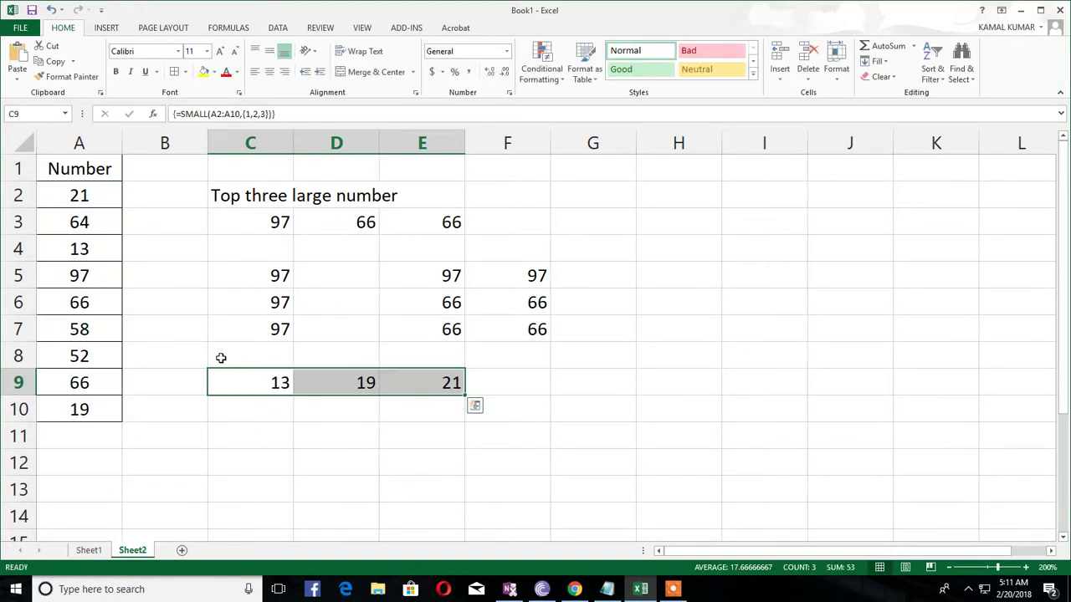
{"action": "key", "text": "Up"}
{"action": "key", "text": "Up"}
{"action": "key", "text": "Up"}
{"action": "key", "text": "Up"}
{"action": "key", "text": "Right"}
{"action": "key", "text": "Right"}
{"action": "key", "text": "Right"}
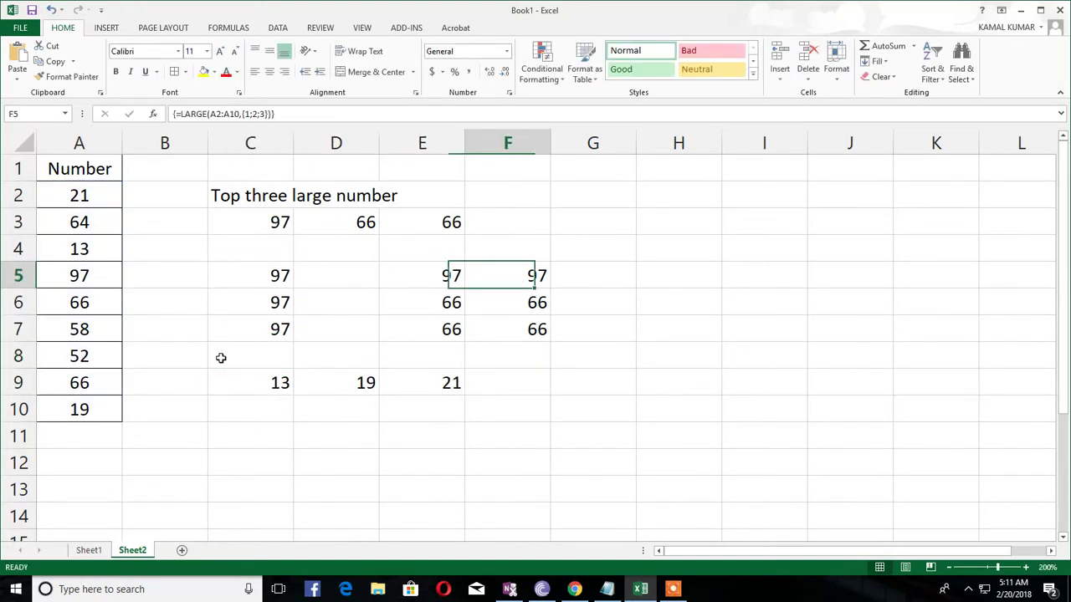
{"action": "key", "text": "Left"}
{"action": "key", "text": "Down"}
{"action": "key", "text": "Down"}
{"action": "key", "text": "Down"}
{"action": "key", "text": "Left"}
{"action": "key", "text": "Down"}
{"action": "key", "text": "Left"}
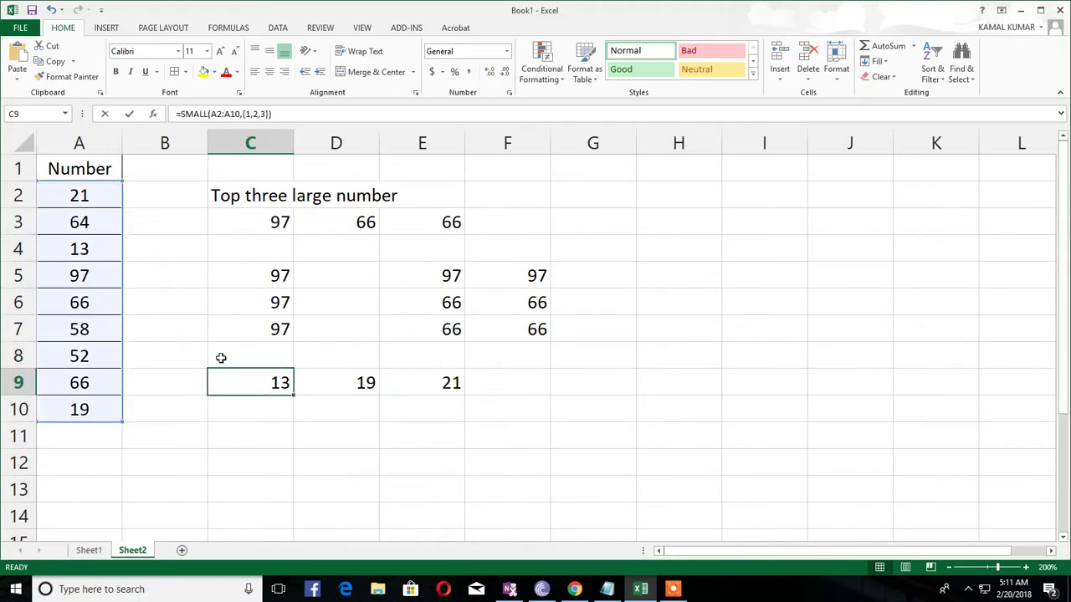
Step: Copy the SMALL formula text from C9 into C11
{"action": "key", "text": "F2"}
{"action": "key", "text": "shift+Home"}
{"action": "key", "text": "ctrl+c"}
{"action": "key", "text": "Escape"}
{"action": "key", "text": "Down"}
{"action": "key", "text": "Down"}
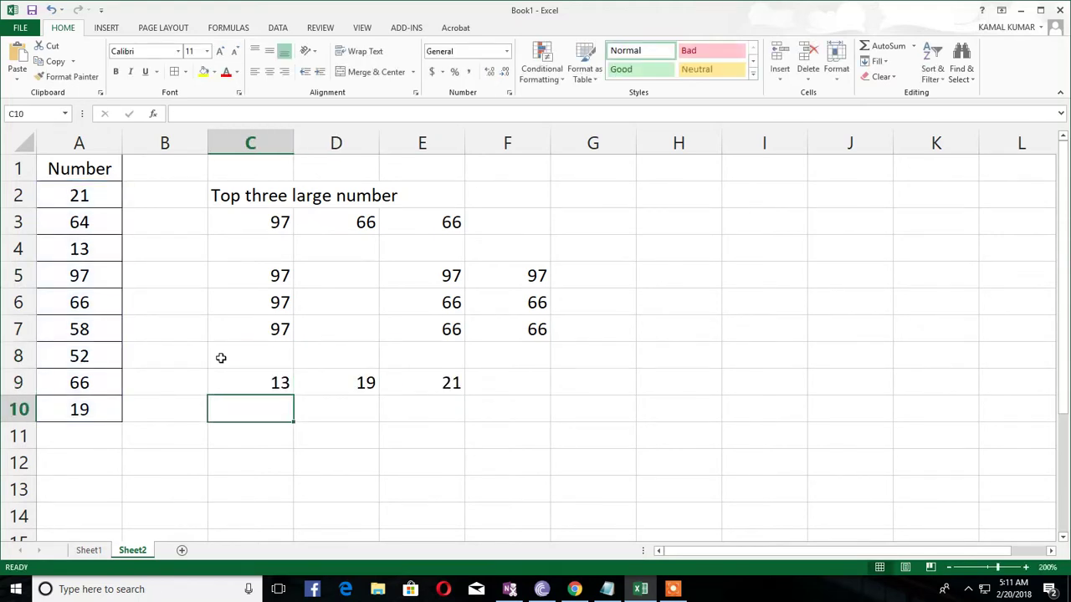
{"action": "key", "text": "F2"}
{"action": "key", "text": "ctrl+v"}
Step: Wrap the formula in C11 with TRANSPOSE, accepting the corrected form =TRANSPOSE(SMALL(A2:A10,{1,2,3}))
{"action": "key", "text": "Home"}
{"action": "key", "text": "Right"}
{"action": "type", "text": "tr"}
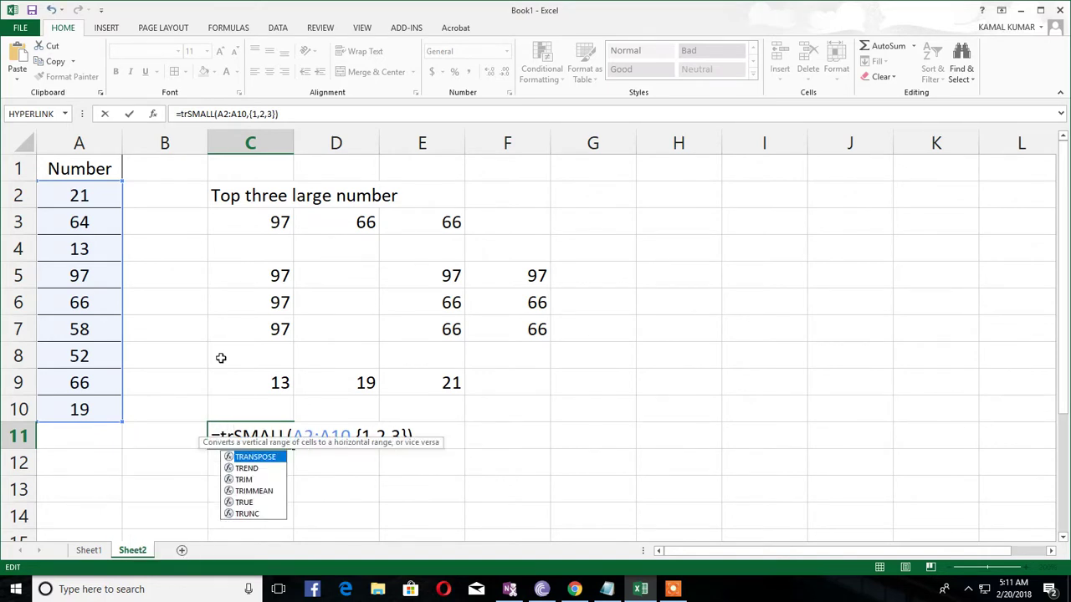
{"action": "key", "text": "Tab"}
{"action": "key", "text": "Return"}
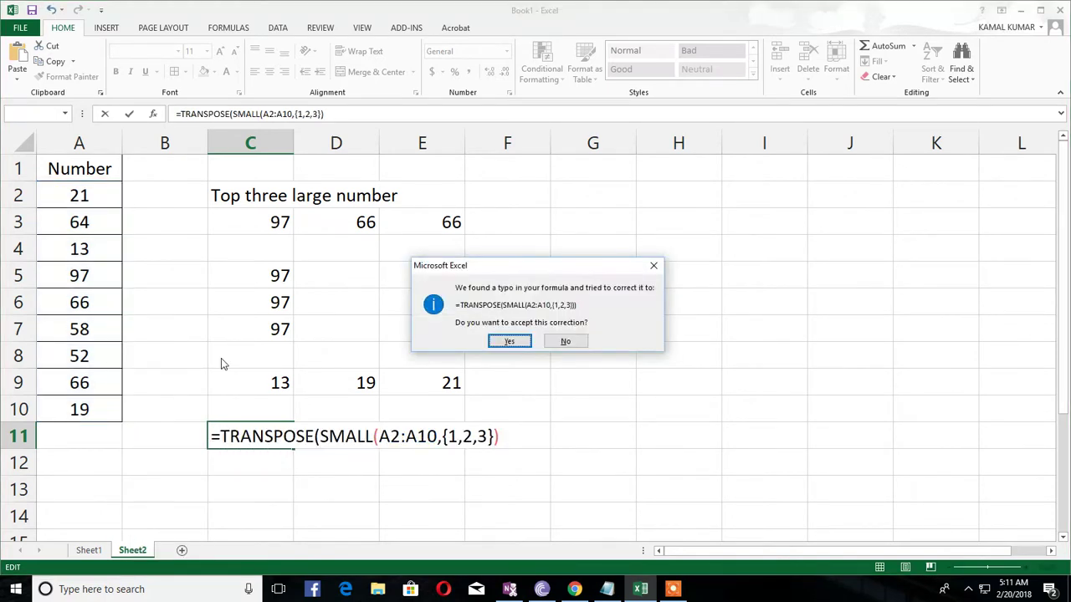
{"action": "key", "text": "Return"}
Step: Re-enter the TRANSPOSE formula from C11 as an array formula down C11:C13
{"action": "key", "text": "Up"}
{"action": "key", "text": "shift+Down"}
{"action": "key", "text": "shift+Down"}
{"action": "key", "text": "F2"}
{"action": "key", "text": "ctrl+shift+Return"}
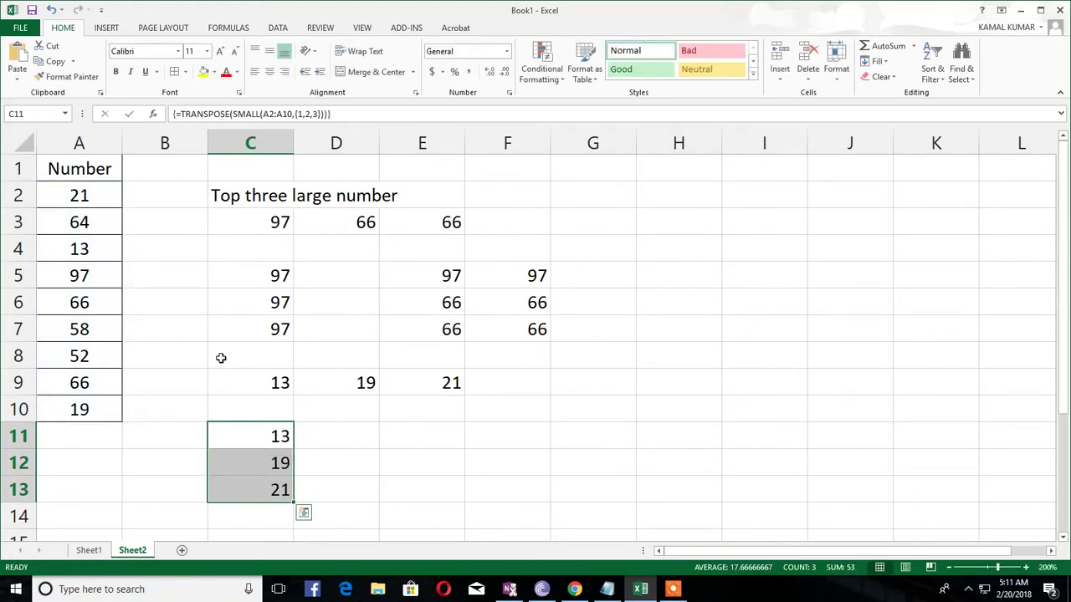
Step: Put the SMALL formula text from C9 into D11
{"action": "key", "text": "Right"}
{"action": "key", "text": "Left"}
{"action": "key", "text": "Up"}
{"action": "key", "text": "Up"}
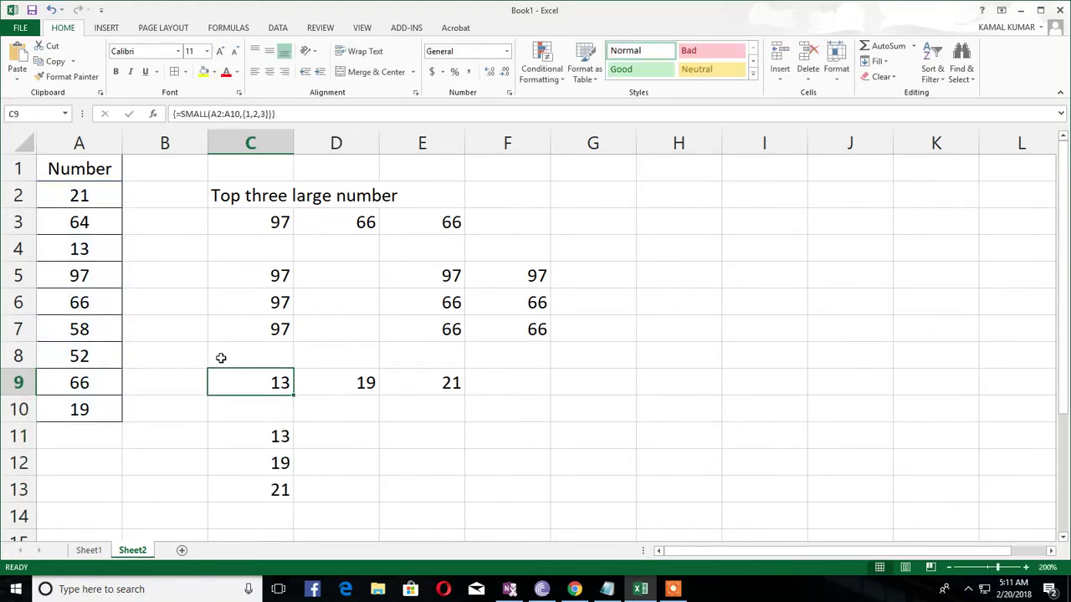
{"action": "key", "text": "F2"}
{"action": "key", "text": "shift+Home"}
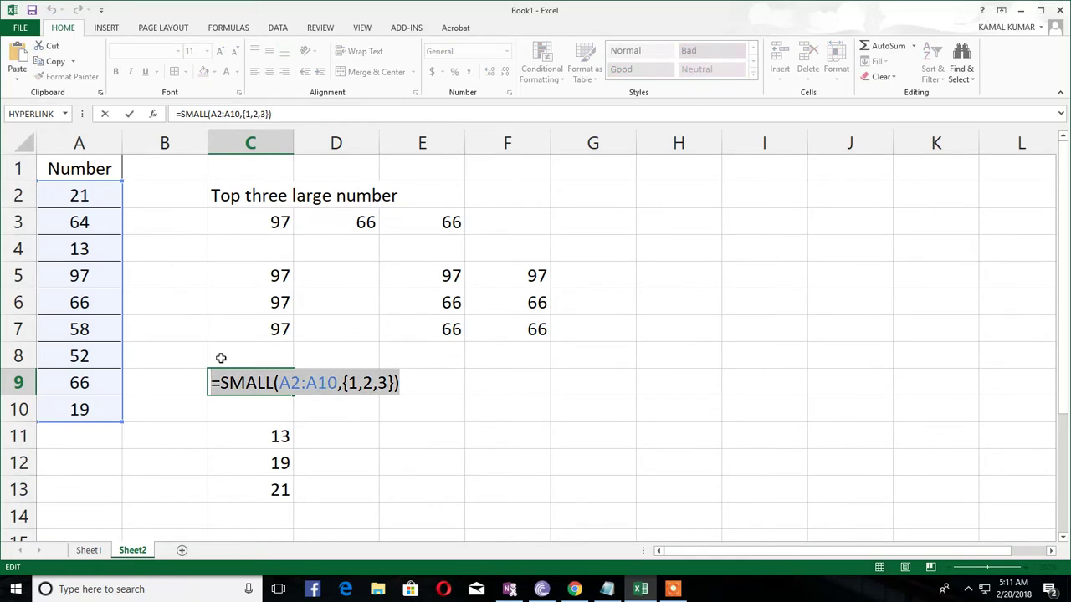
{"action": "key", "text": "Escape"}
{"action": "key", "text": "Right"}
{"action": "key", "text": "Down"}
{"action": "key", "text": "Down"}
{"action": "key", "text": "Down"}
{"action": "key", "text": "Up"}
{"action": "key", "text": "ctrl+v"}
Step: Change the array constant in D11 to use semicolons, giving =SMALL(A2:A10,{1;2;3})
{"action": "key", "text": "F2"}
{"action": "key", "text": "Left"}
{"action": "key", "text": "Left"}
{"action": "key", "text": "Left"}
{"action": "key", "text": "Left"}
{"action": "key", "text": "Left"}
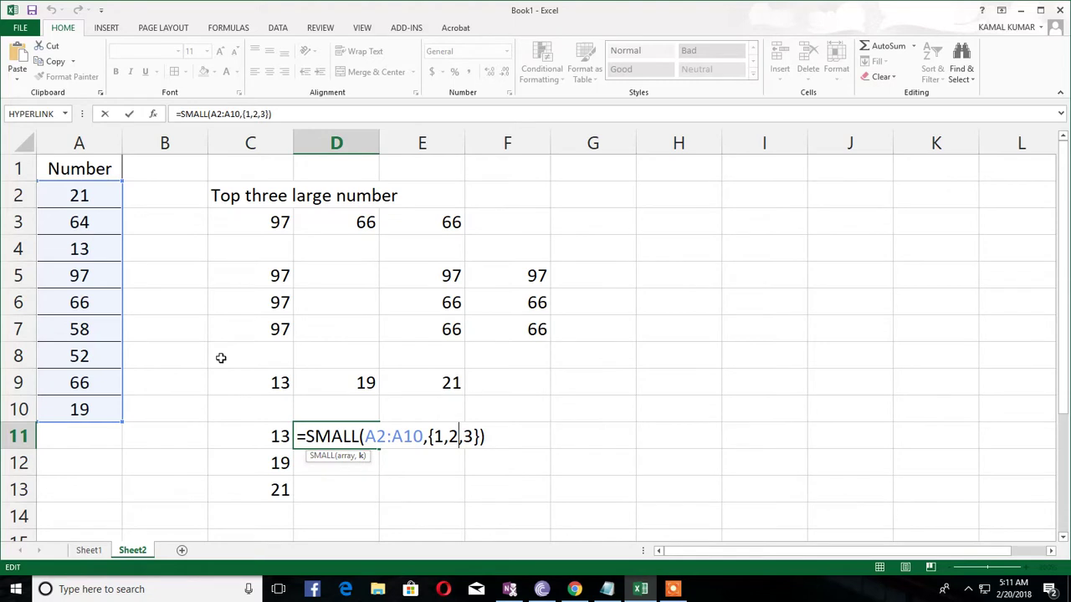
{"action": "key", "text": "BackSpace"}
{"action": "type", "text": ";"}
{"action": "key", "text": "Right"}
{"action": "key", "text": "Right"}
{"action": "key", "text": "BackSpace"}
{"action": "type", "text": ";"}
{"action": "key", "text": "ctrl+Return"}
Step: Re-enter the semicolon-separated SMALL formula from D11 as an array formula down D11:D13
{"action": "key", "text": "shift+Down"}
{"action": "key", "text": "shift+Down"}
{"action": "key", "text": "shift+Down"}
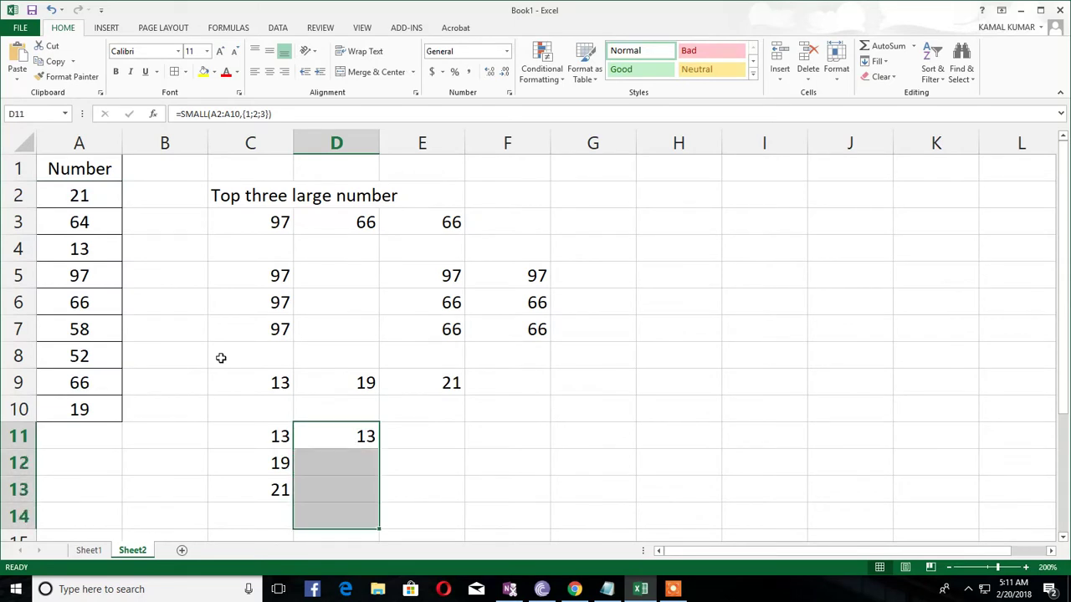
{"action": "key", "text": "shift+Up"}
{"action": "key", "text": "F2"}
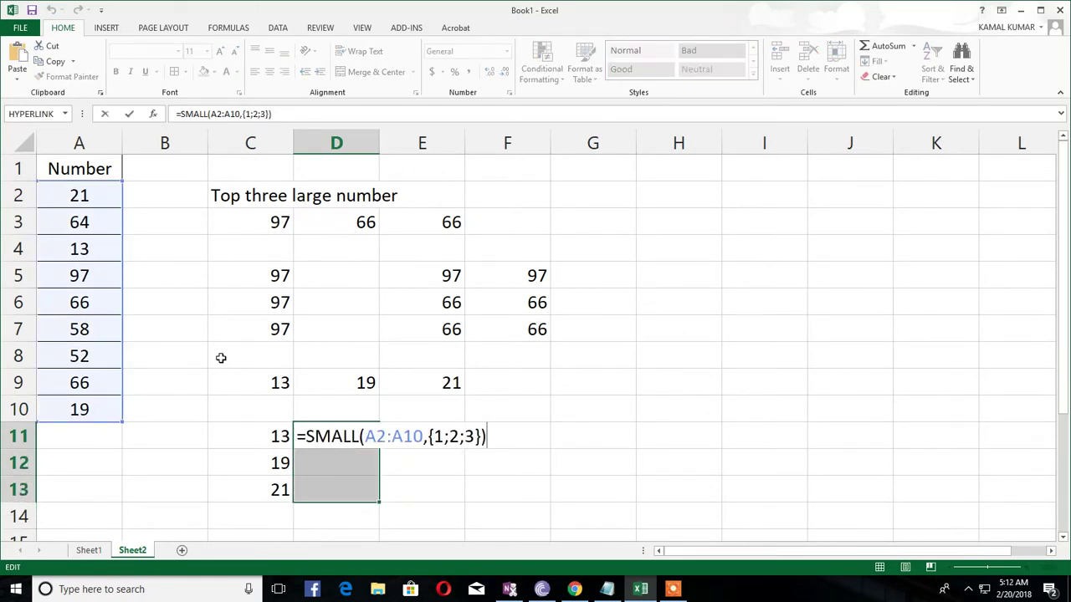
{"action": "key", "text": "ctrl+shift+Return"}
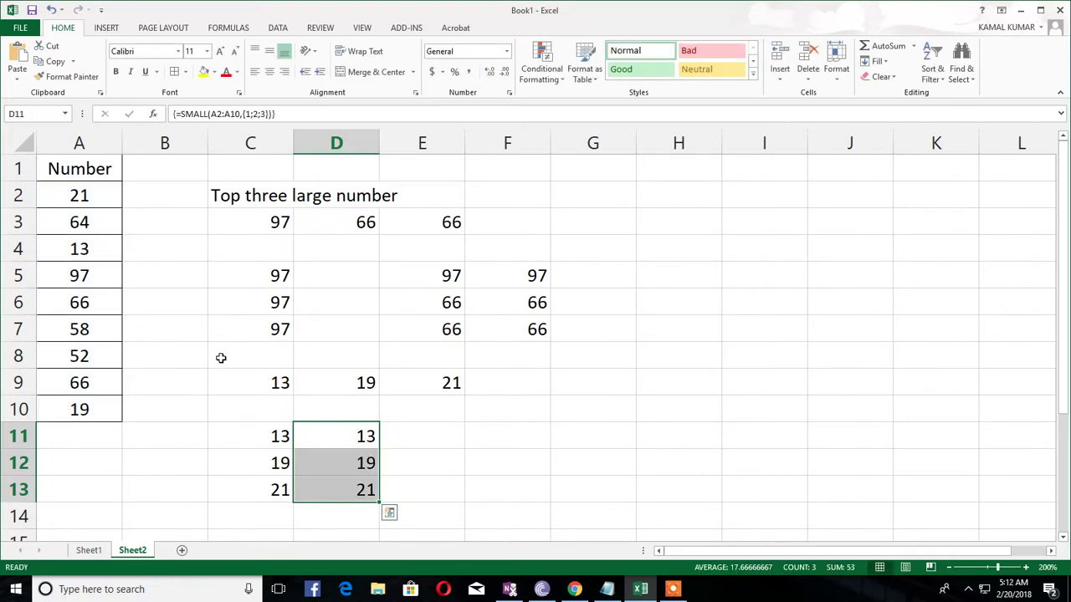
{"action": "key", "text": "Left"}
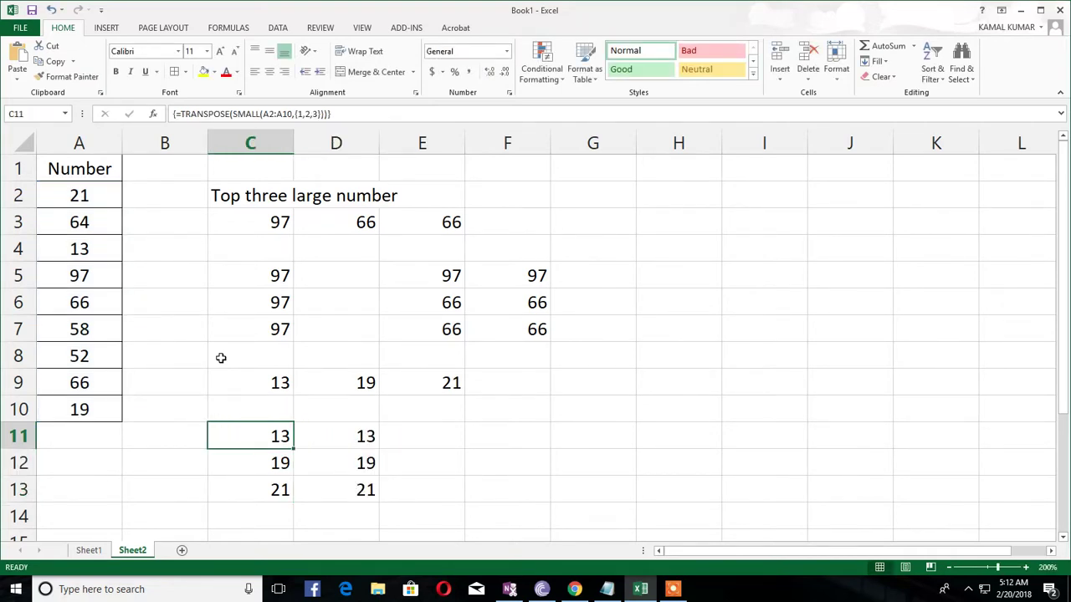
{"action": "left_click", "coordinate": [221, 358]}
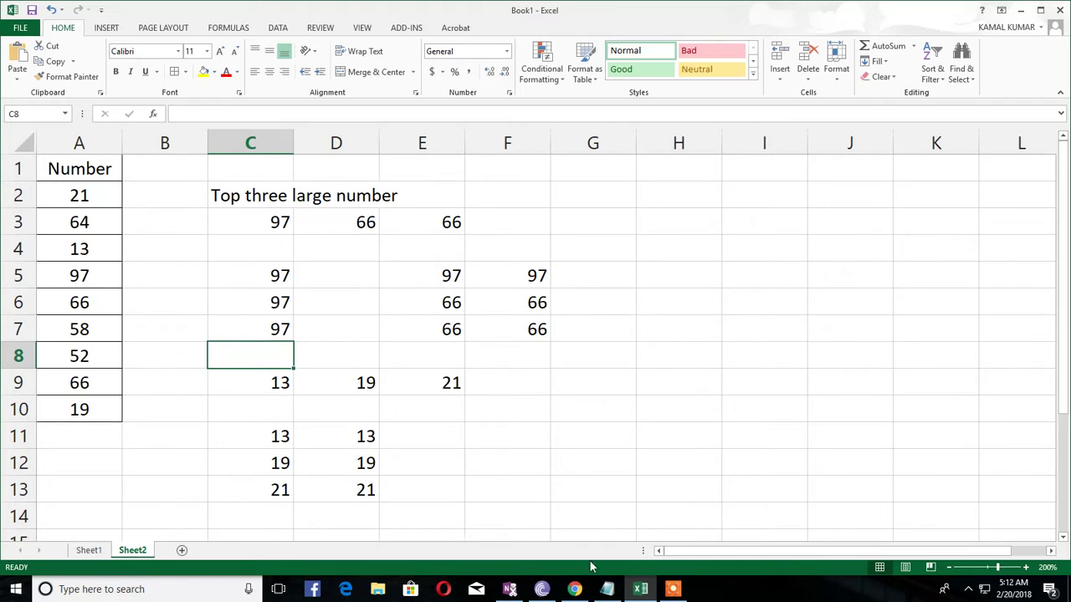
{"action": "left_click", "coordinate": [679, 592]}
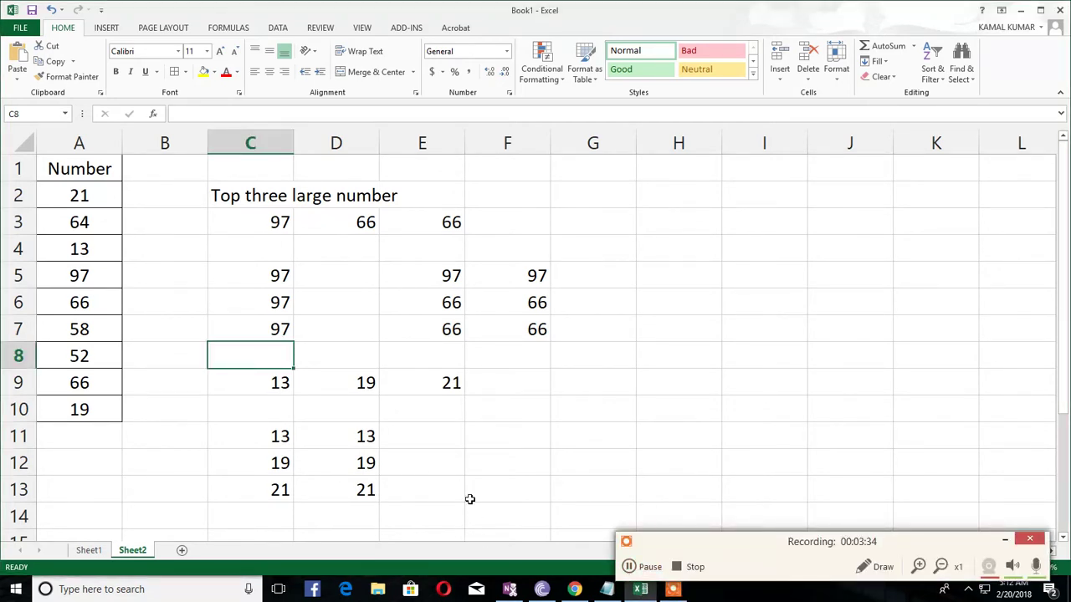
{"action": "key", "text": "Right"}
{"action": "key", "text": "Right"}
{"action": "key", "text": "Right"}
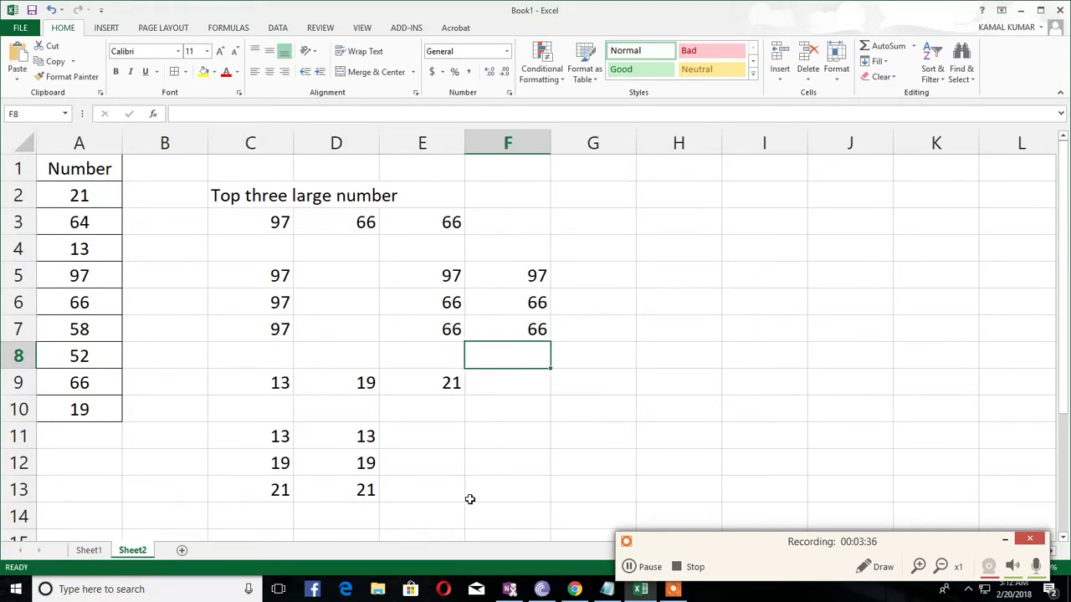
{"action": "key", "text": "Up"}
{"action": "key", "text": "Up"}
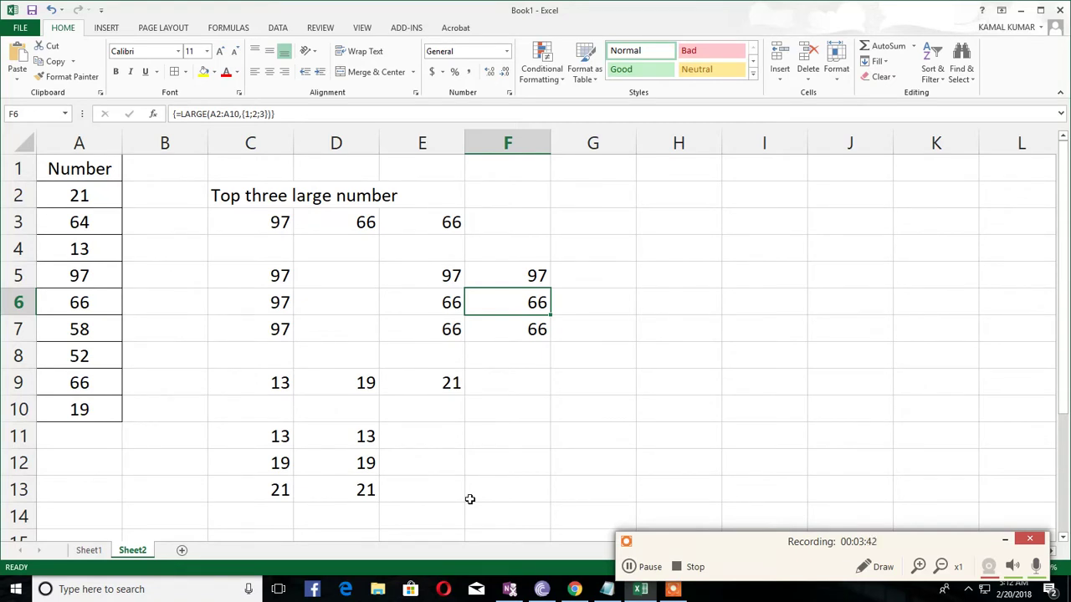
Step: Enter the text Salary_Emp in cell H1
{"action": "key", "text": "Right"}
{"action": "key", "text": "Right"}
{"action": "key", "text": "Up"}
{"action": "key", "text": "Up"}
{"action": "key", "text": "Up"}
{"action": "key", "text": "Up"}
{"action": "key", "text": "Up"}
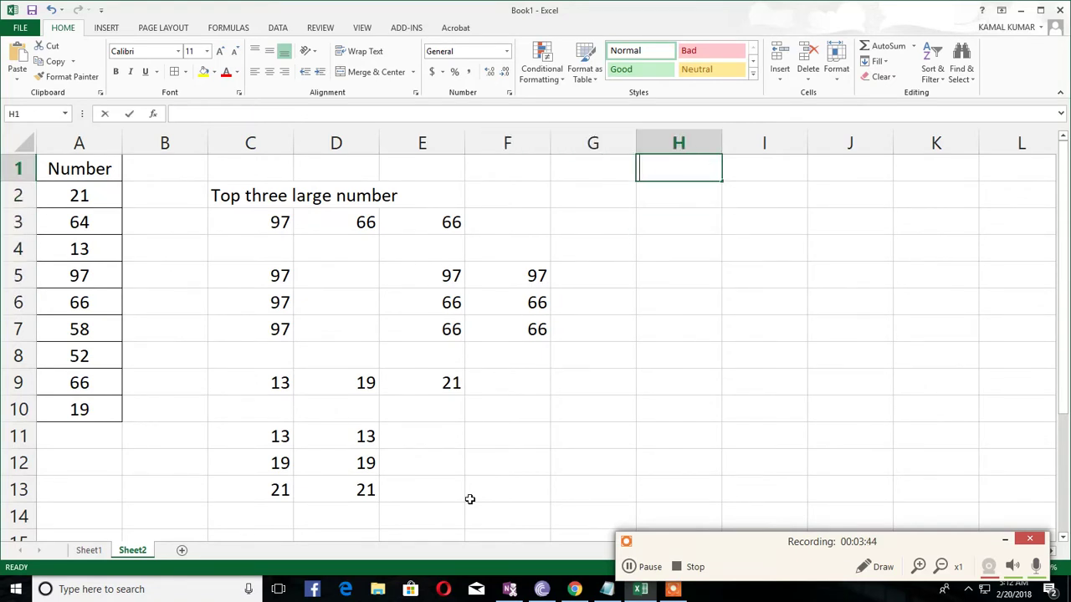
{"action": "type", "text": "Salary"}
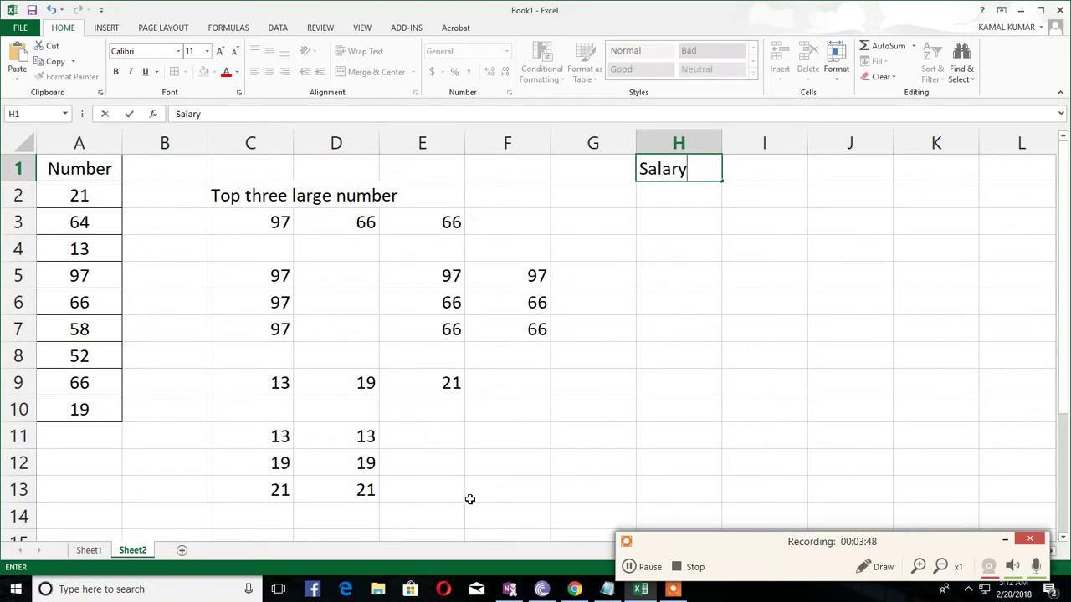
{"action": "type", "text": "_Emp"}
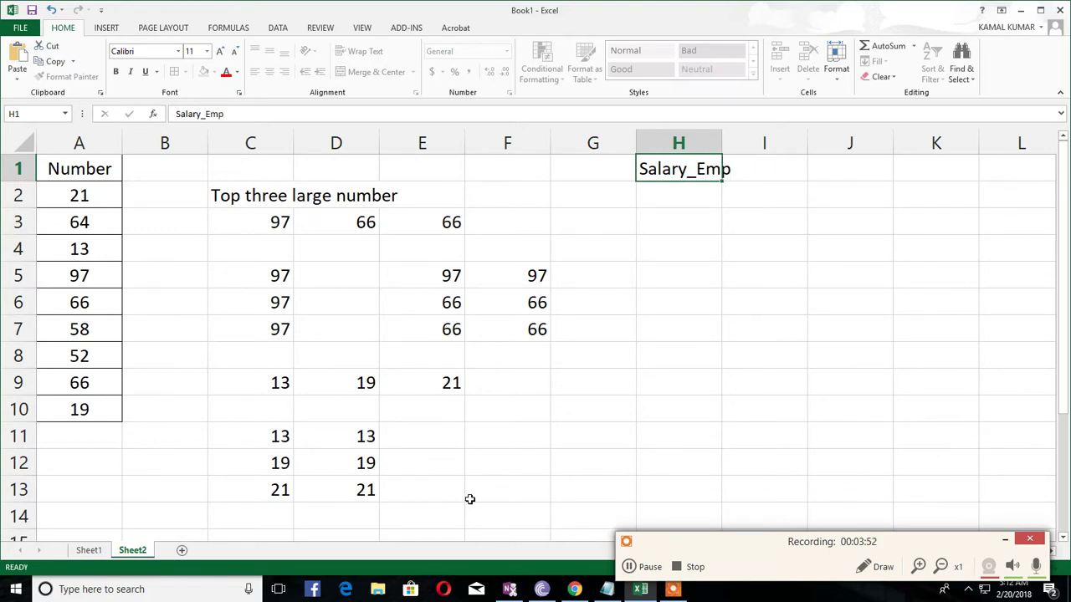
Step: AutoFit the width of column H to the Salary_Emp header
{"action": "key", "text": "ctrl+Return"}
{"action": "key", "text": "alt+h"}
{"action": "key", "text": "o"}
{"action": "key", "text": "i"}
Step: Enter =RANDBETWEEN(15000,100000) in H2 to generate a random salary
{"action": "key", "text": "Down"}
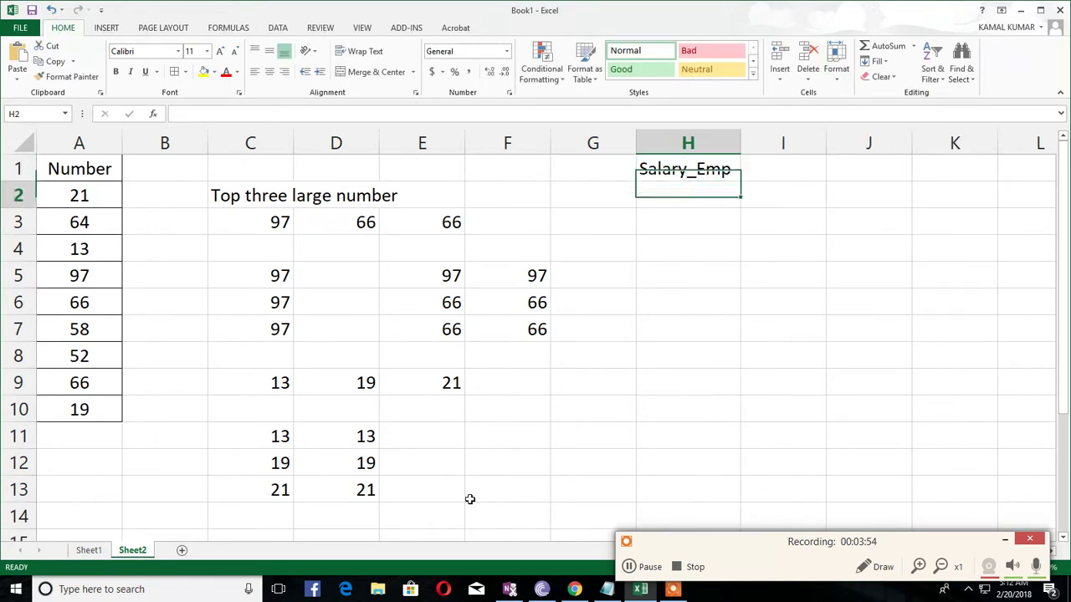
{"action": "type", "text": "=ra"}
{"action": "key", "text": "Down"}
{"action": "key", "text": "Down"}
{"action": "key", "text": "Tab"}
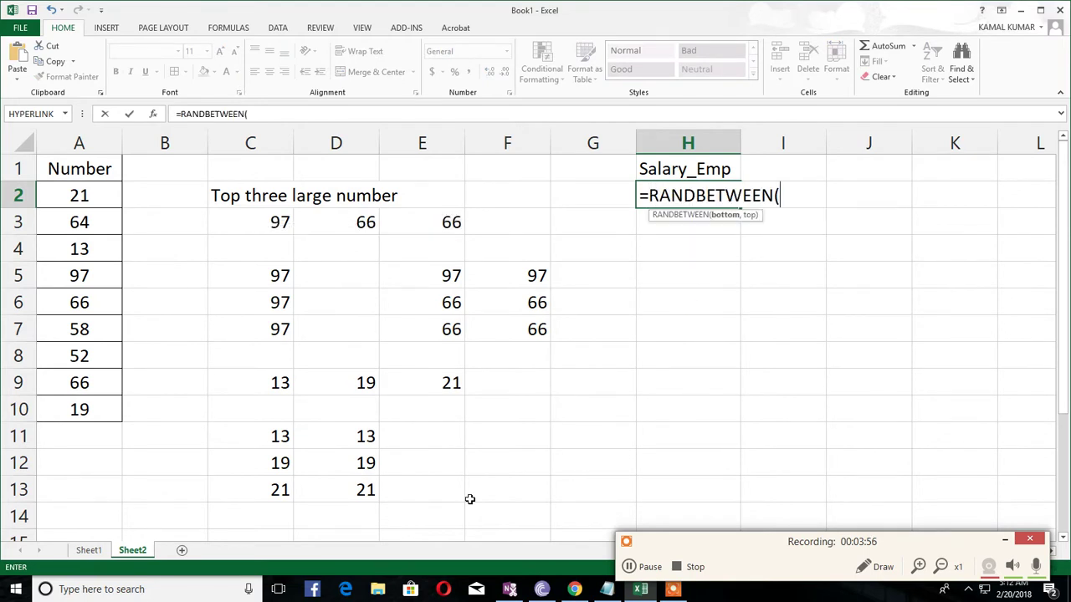
{"action": "type", "text": "15000,100000"}
{"action": "key", "text": "Return"}
Step: Fill the RANDBETWEEN formula from H2 down through H9
{"action": "key", "text": "Up"}
{"action": "key", "text": "shift+Down"}
{"action": "key", "text": "shift+Down"}
{"action": "key", "text": "shift+Down"}
{"action": "key", "text": "shift+Down"}
{"action": "key", "text": "shift+Down"}
{"action": "key", "text": "shift+Down"}
{"action": "key", "text": "shift+Down"}
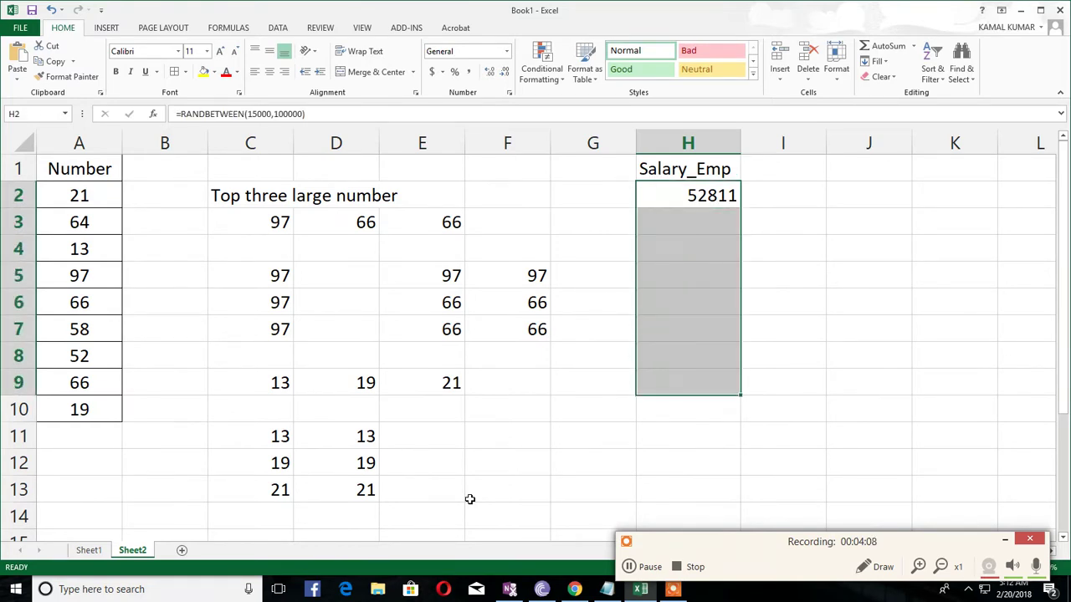
{"action": "key", "text": "ctrl+d"}
Step: Convert the random salary formulas in H2:H9 to fixed values
{"action": "key", "text": "ctrl+c"}
{"action": "key", "text": "alt+h"}
{"action": "key", "text": "v"}
{"action": "key", "text": "v"}
{"action": "key", "text": "Escape"}
Step: Center the salary list in H1:H9 and apply all borders to it
{"action": "key", "text": "Up"}
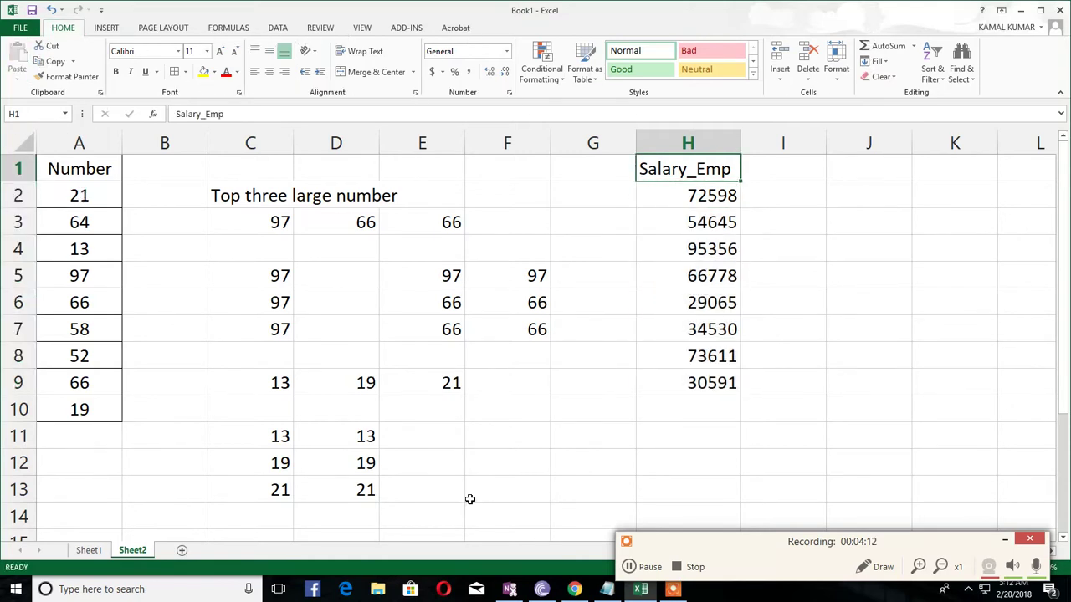
{"action": "key", "text": "ctrl+shift+Down"}
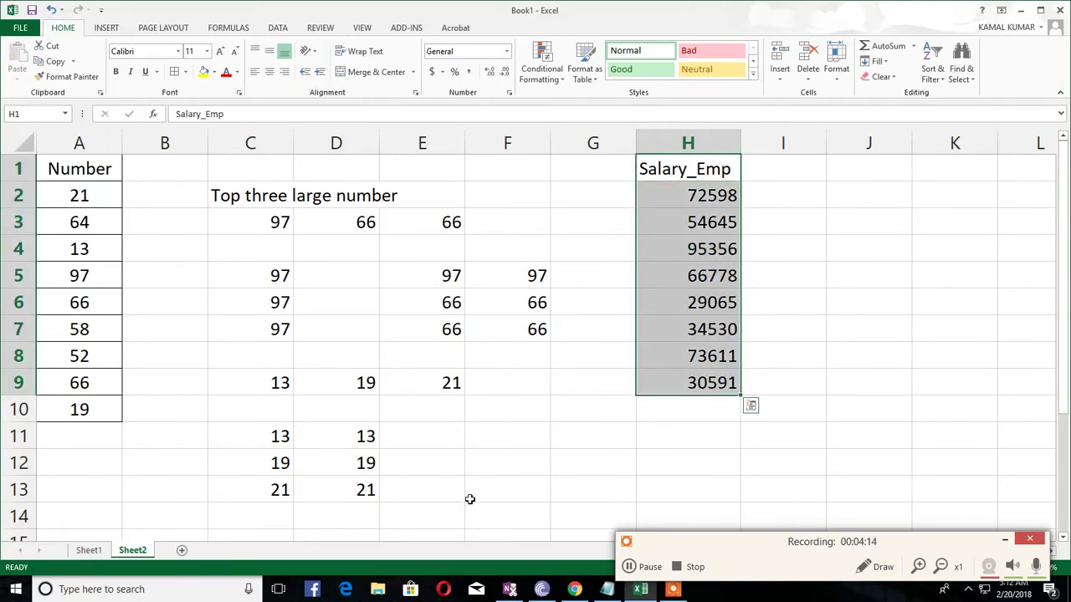
{"action": "key", "text": "alt+h"}
{"action": "key", "text": "a"}
{"action": "key", "text": "c"}
{"action": "key", "text": "b"}
{"action": "key", "text": "a"}
Step: Enter the heading Sum of top three Salary in cell J2
{"action": "key", "text": "Right"}
{"action": "key", "text": "Right"}
{"action": "key", "text": "Right"}
{"action": "key", "text": "Right"}
{"action": "key", "text": "Right"}
{"action": "key", "text": "Right"}
{"action": "key", "text": "Right"}
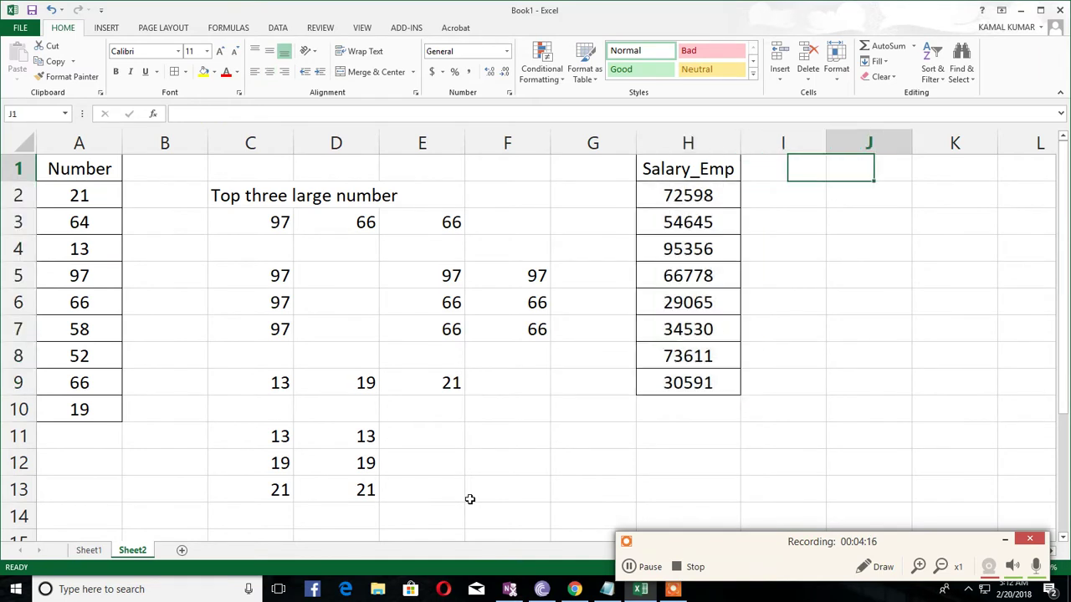
{"action": "key", "text": "Left"}
{"action": "key", "text": "Left"}
{"action": "key", "text": "Left"}
{"action": "key", "text": "Left"}
{"action": "key", "text": "Left"}
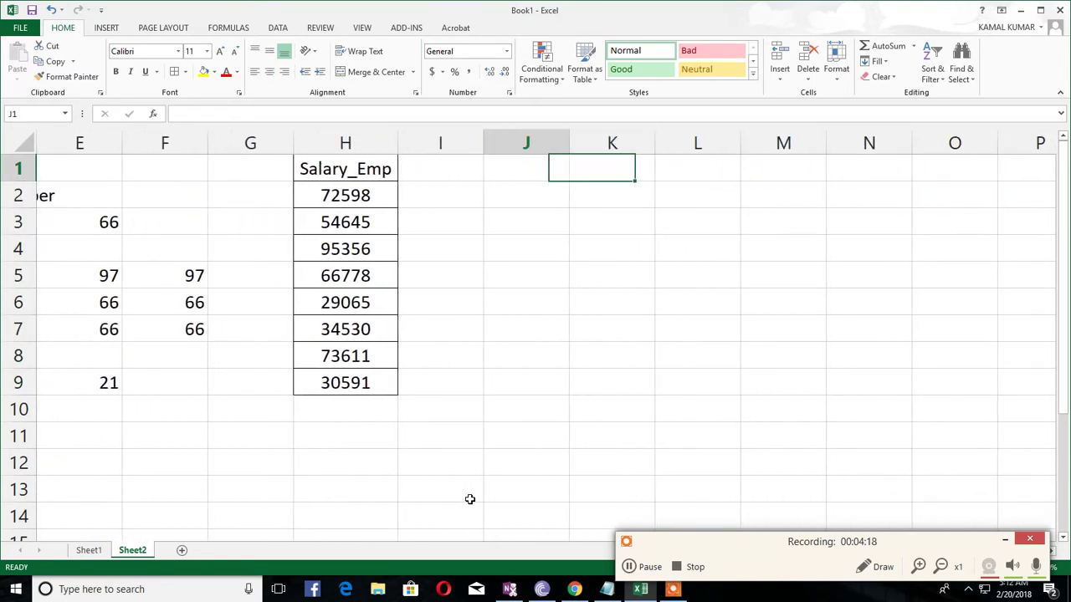
{"action": "key", "text": "Down"}
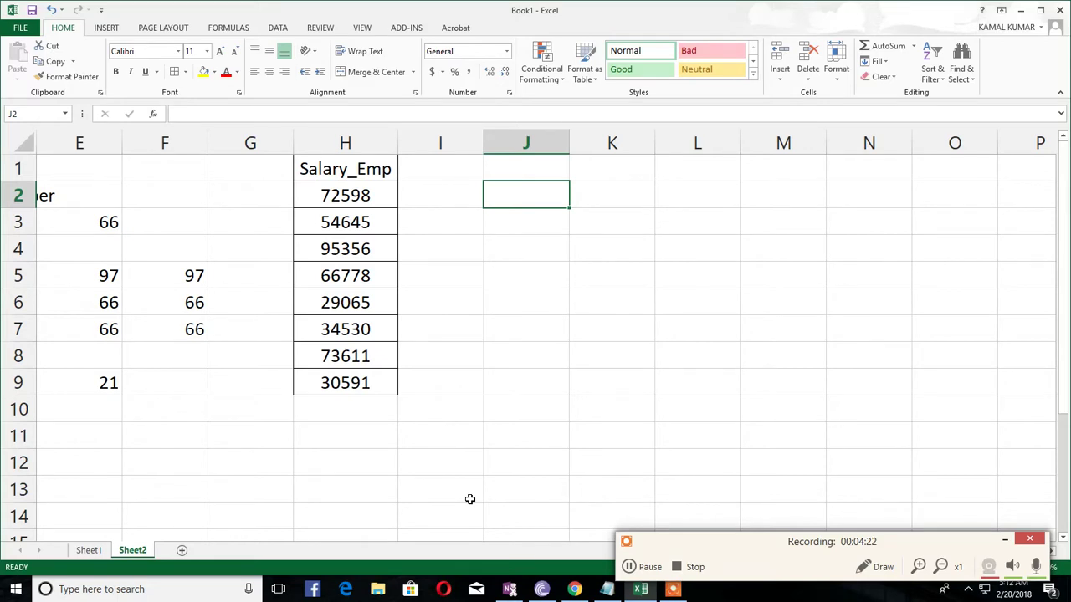
{"action": "type", "text": "Sum"}
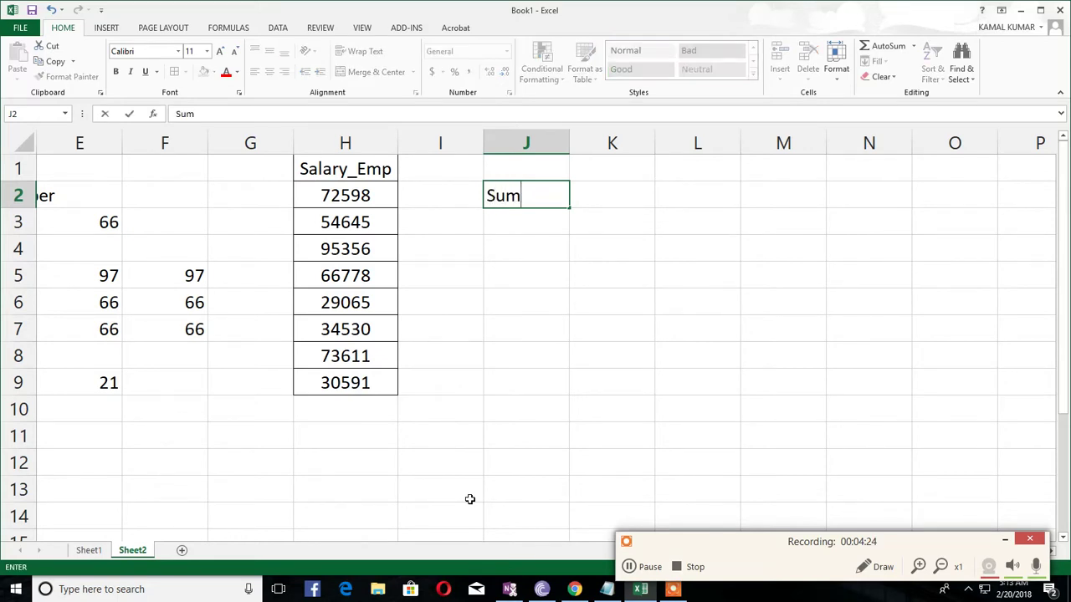
{"action": "type", "text": " of top three Salary"}
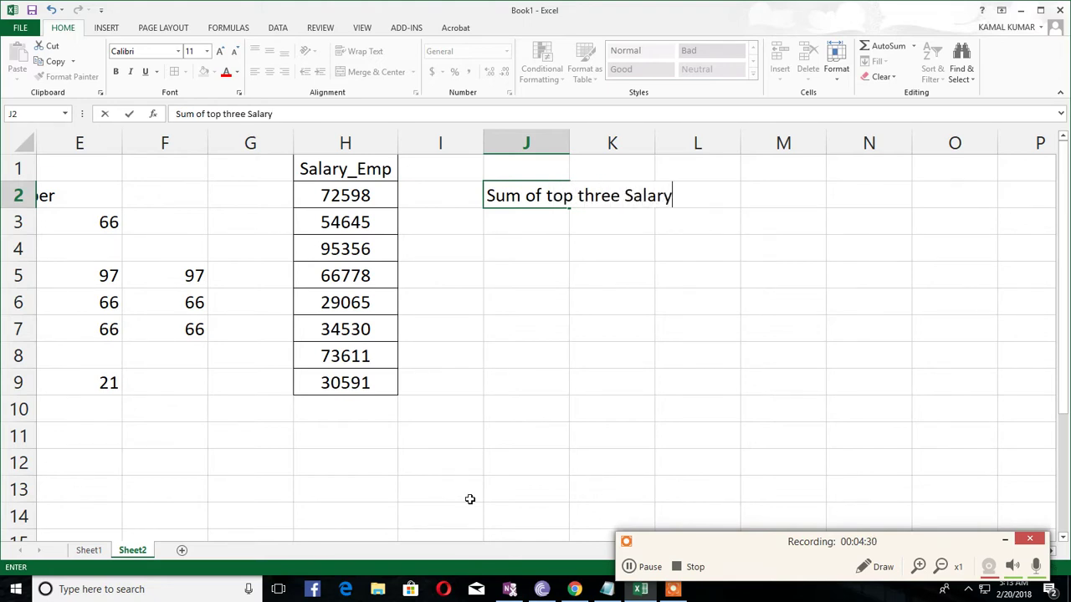
{"action": "key", "text": "Return"}
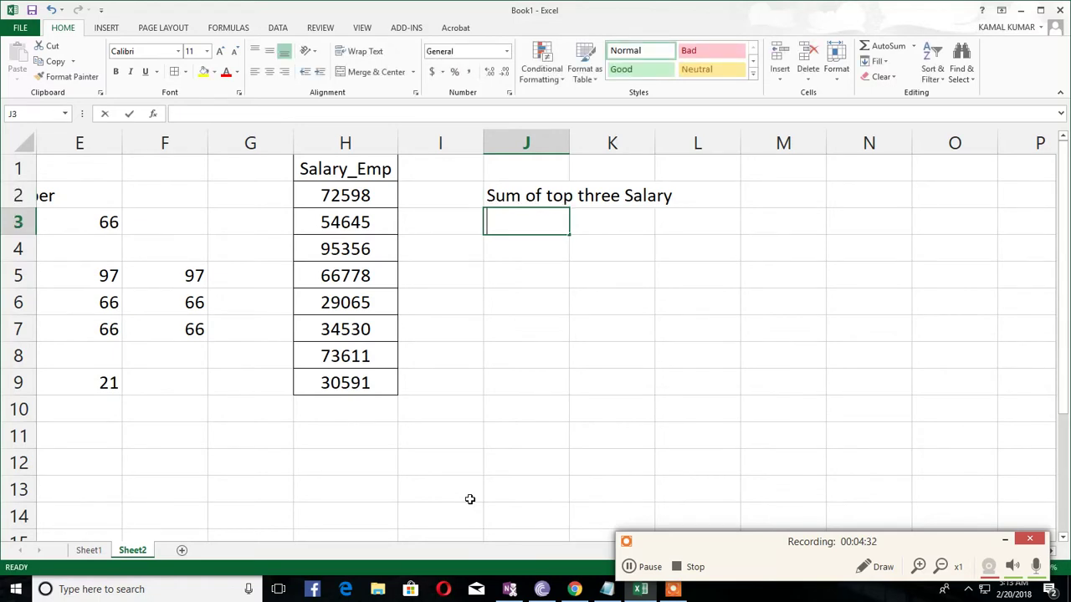
Step: Enter =SUM(LARGE(H2:H9,{1,2,3})) in J3 to total the three highest salaries
{"action": "type", "text": "=su"}
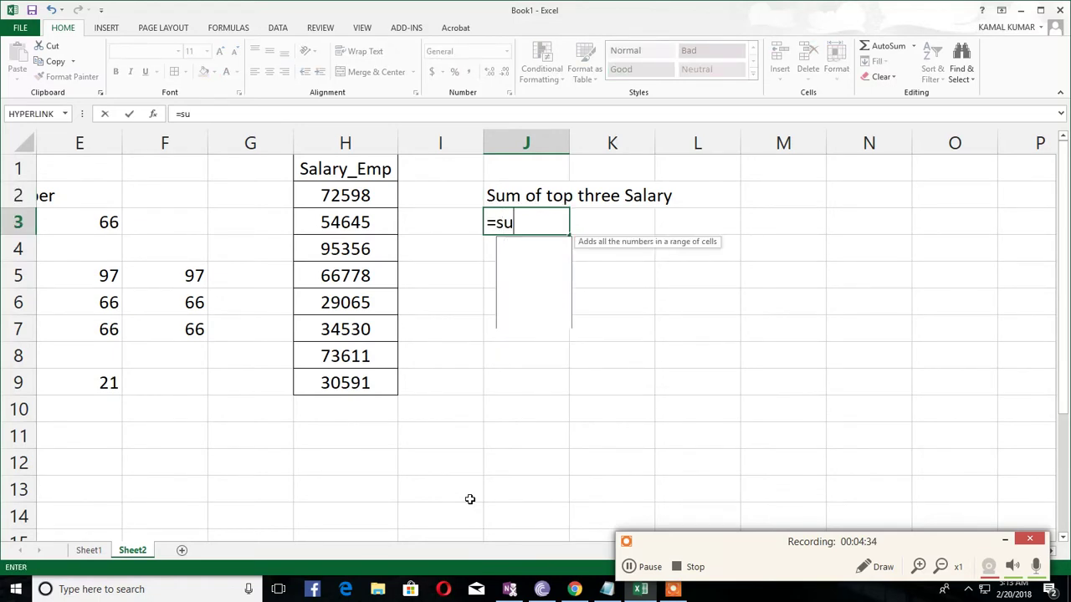
{"action": "type", "text": "m(l"}
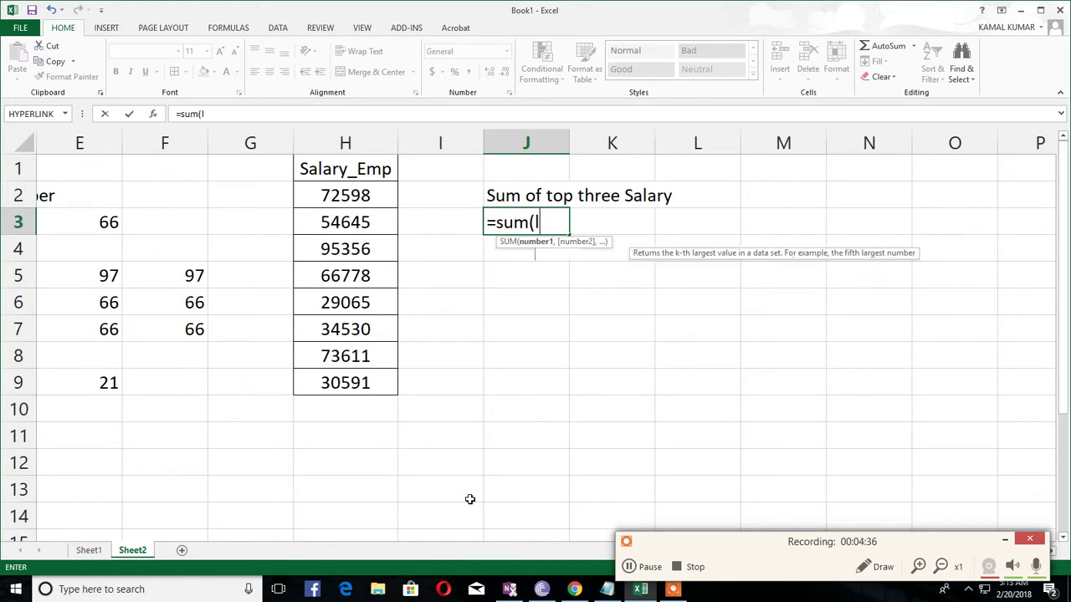
{"action": "key", "text": "Tab"}
{"action": "key", "text": "Left"}
{"action": "key", "text": "Left"}
{"action": "key", "text": "Up"}
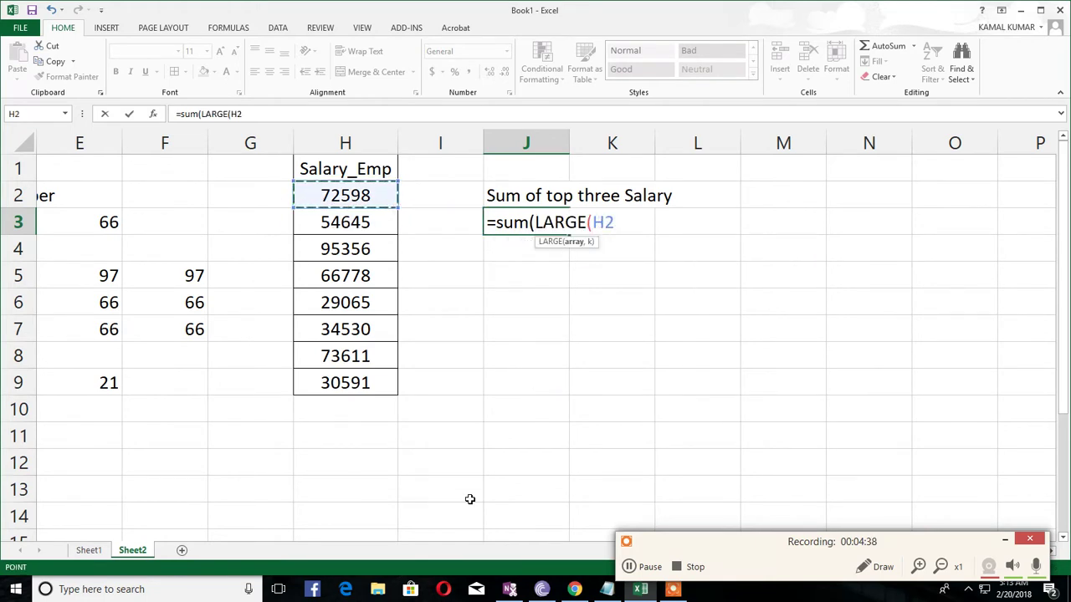
{"action": "key", "text": "shift+Down"}
{"action": "key", "text": "shift+Down"}
{"action": "key", "text": "shift+Down"}
{"action": "key", "text": "shift+Down"}
{"action": "key", "text": "shift+Down"}
{"action": "key", "text": "shift+Down"}
{"action": "key", "text": "shift+Down"}
{"action": "type", "text": ","}
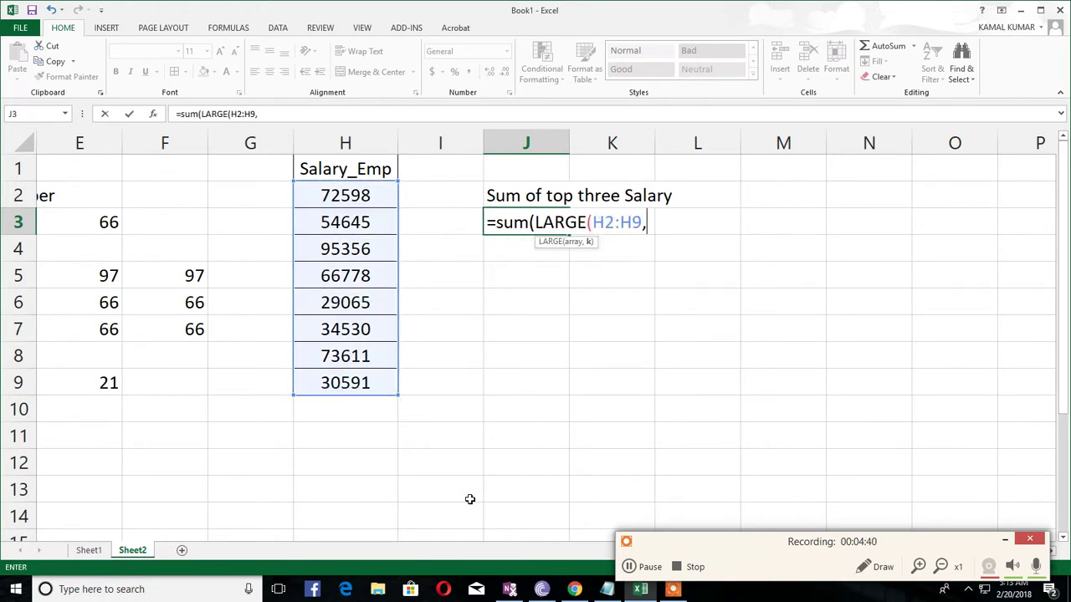
{"action": "type", "text": "{1,2,3}))"}
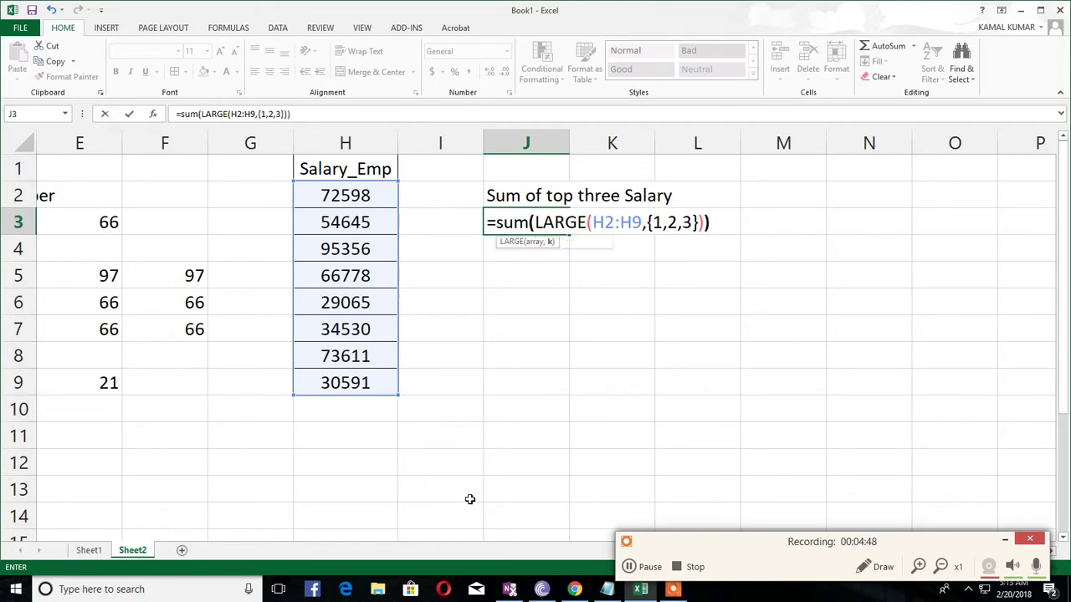
{"action": "key", "text": "Return"}
Step: Copy the SUM formula from J3 into K3 and turn it into visible text with a leading apostrophe
{"action": "key", "text": "Up"}
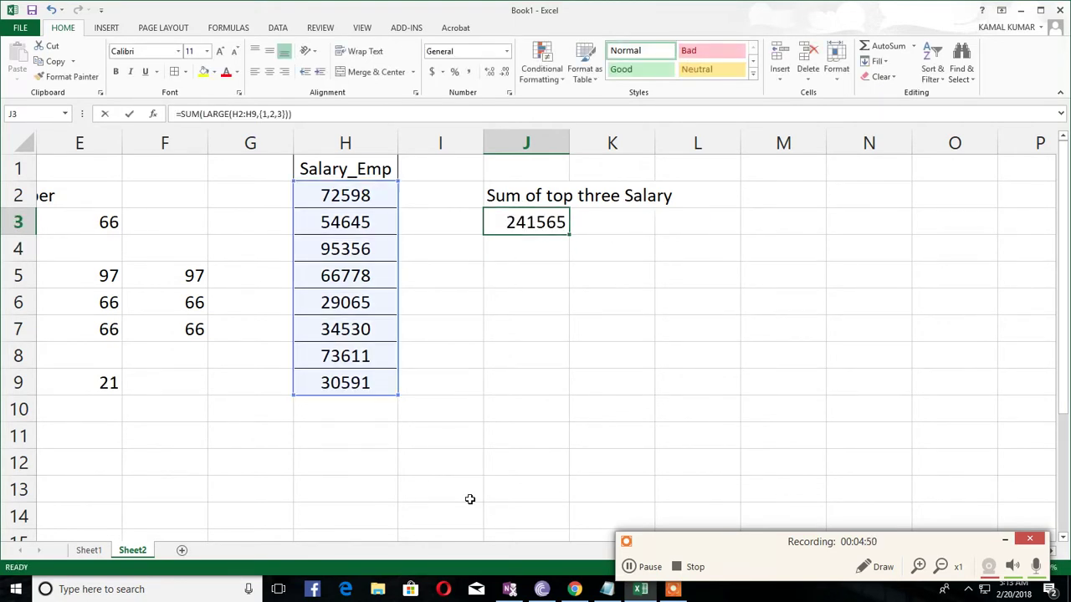
{"action": "key", "text": "F2"}
{"action": "key", "text": "shift+Home"}
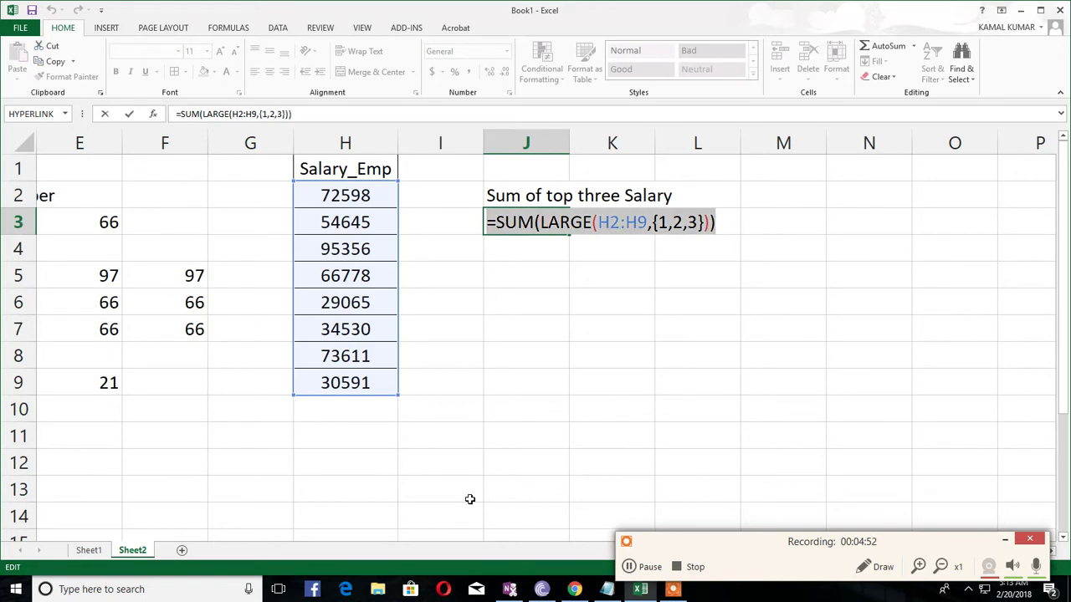
{"action": "key", "text": "ctrl+c"}
{"action": "key", "text": "Escape"}
{"action": "key", "text": "Right"}
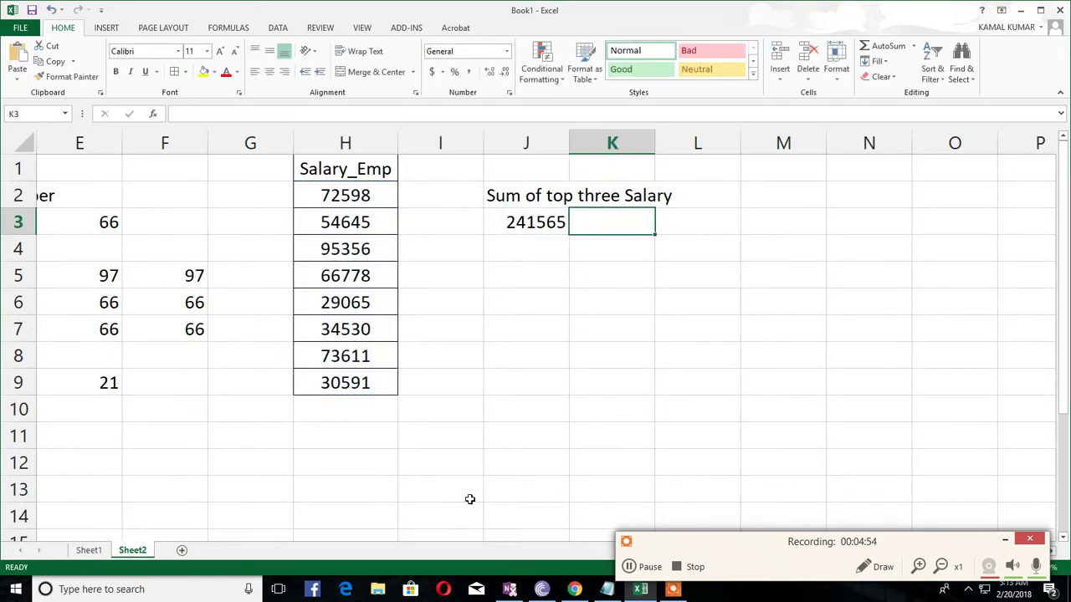
{"action": "key", "text": "ctrl+v"}
{"action": "key", "text": "F2"}
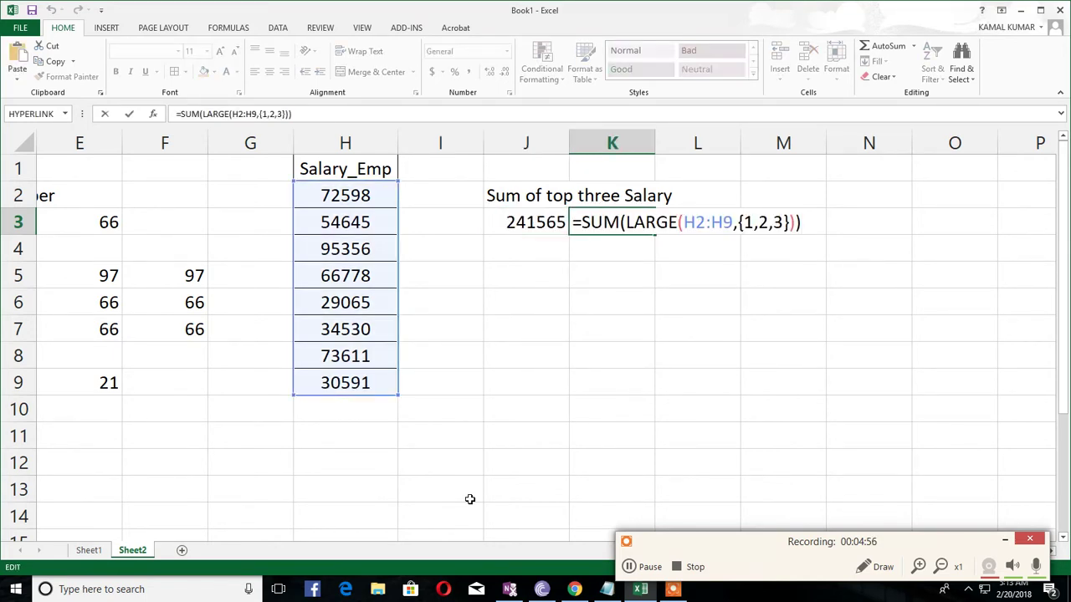
{"action": "key", "text": "Home"}
{"action": "type", "text": "'"}
{"action": "key", "text": "Return"}
Step: Put the copied SUM formula in J4 and replace SUM with AVERAGE, giving =AVERAGE(LARGE(H2:H9,{1,2,3}))
{"action": "key", "text": "Left"}
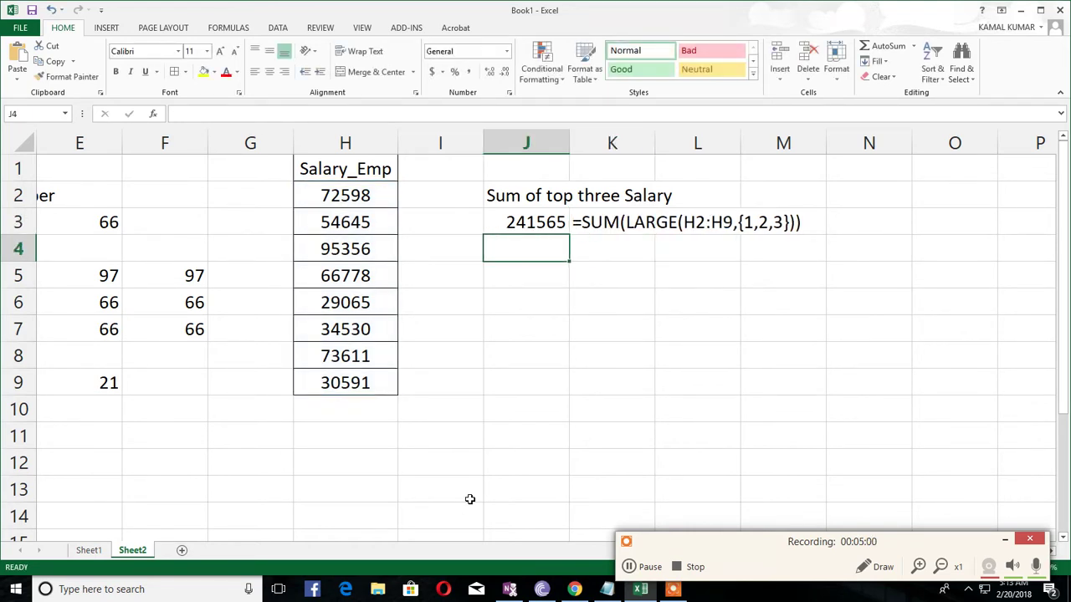
{"action": "key", "text": "ctrl+v"}
{"action": "key", "text": "F2"}
{"action": "key", "text": "Left"}
{"action": "key", "text": "Left"}
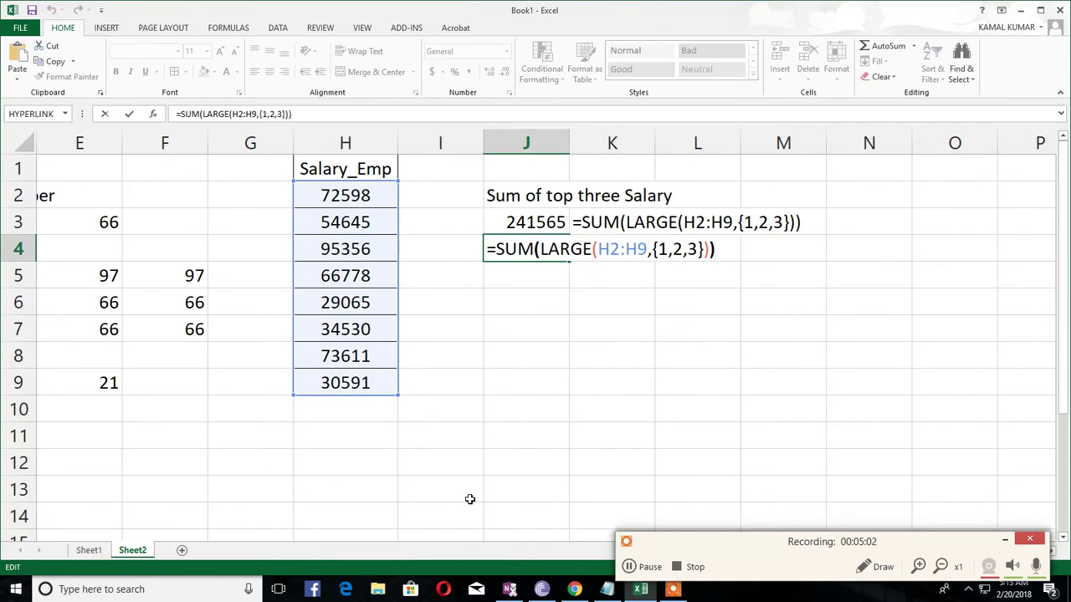
{"action": "key", "text": "Left"}
{"action": "key", "text": "Left"}
{"action": "key", "text": "Left"}
{"action": "key", "text": "Left"}
{"action": "key", "text": "Left"}
{"action": "key", "text": "Left"}
{"action": "key", "text": "Left"}
{"action": "key", "text": "Left"}
{"action": "key", "text": "Left"}
{"action": "key", "text": "Left"}
{"action": "key", "text": "Left"}
{"action": "key", "text": "Left"}
{"action": "key", "text": "Left"}
{"action": "key", "text": "Left"}
{"action": "key", "text": "Left"}
{"action": "key", "text": "Left"}
{"action": "key", "text": "Left"}
{"action": "key", "text": "Left"}
{"action": "key", "text": "Left"}
{"action": "key", "text": "Left"}
{"action": "key", "text": "Delete"}
{"action": "key", "text": "Delete"}
{"action": "key", "text": "Delete"}
{"action": "type", "text": "av"}
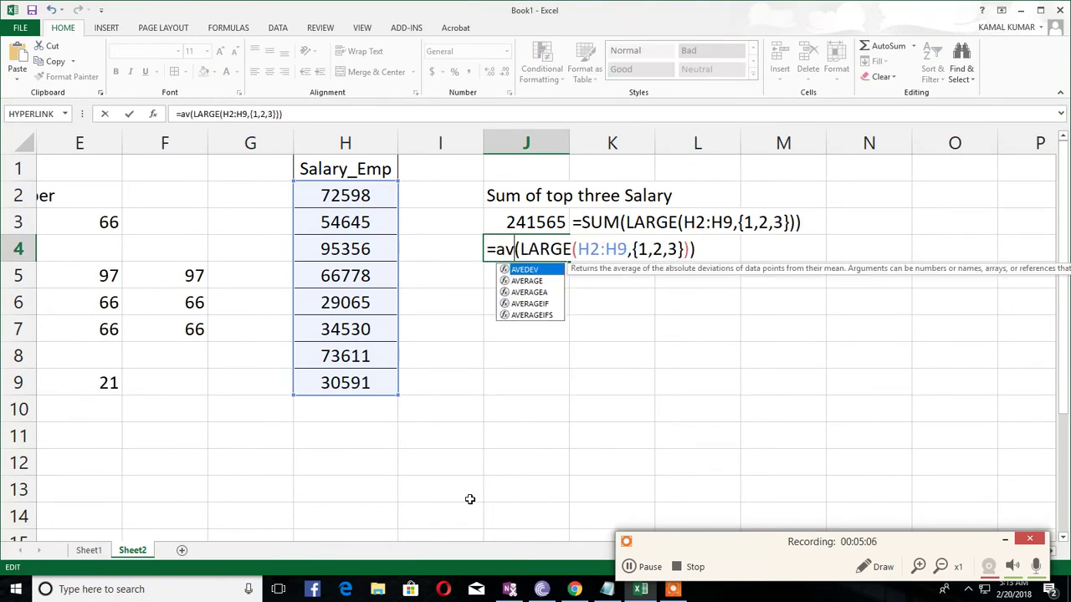
{"action": "key", "text": "Tab"}
{"action": "key", "text": "Return"}
Step: Copy the AVERAGE formula from J4 into K4 and turn it into visible text with a leading apostrophe
{"action": "key", "text": "Up"}
{"action": "key", "text": "F2"}
{"action": "key", "text": "shift+Home"}
{"action": "key", "text": "Tab"}
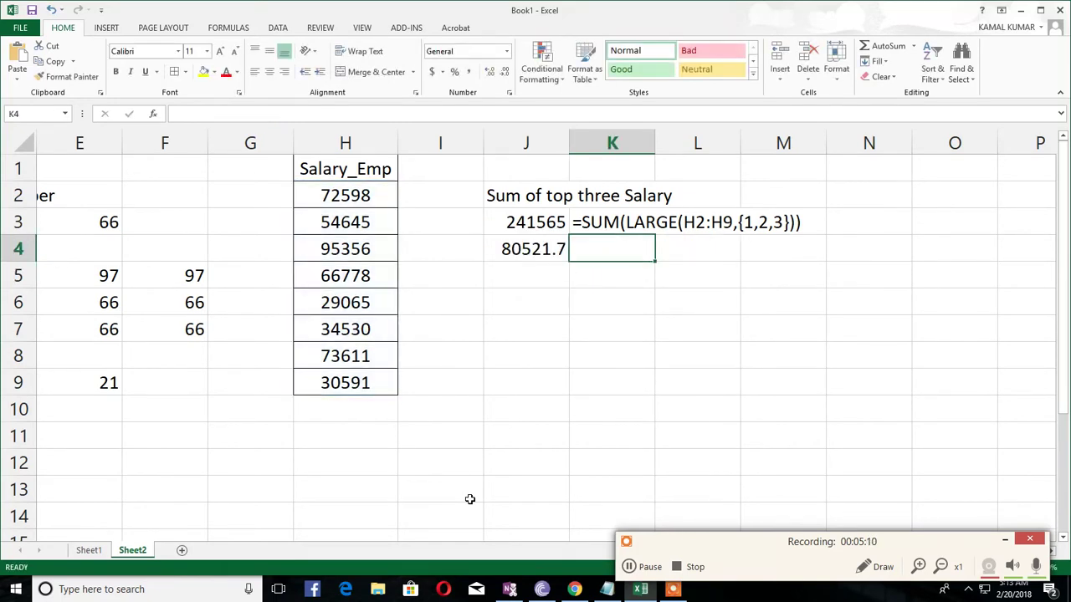
{"action": "key", "text": "ctrl+v"}
{"action": "key", "text": "F2"}
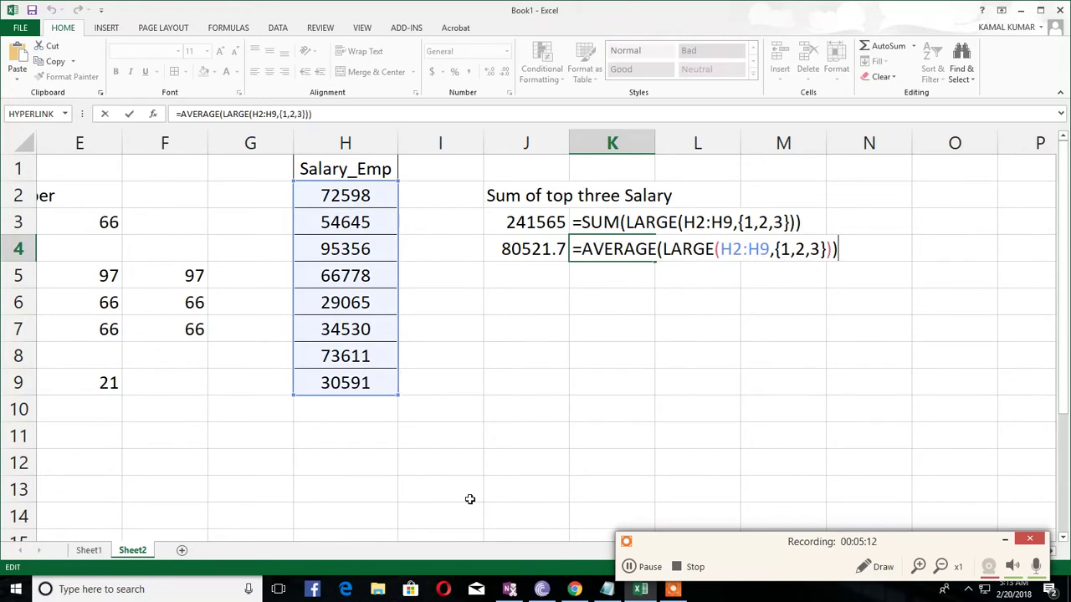
{"action": "key", "text": "Return"}
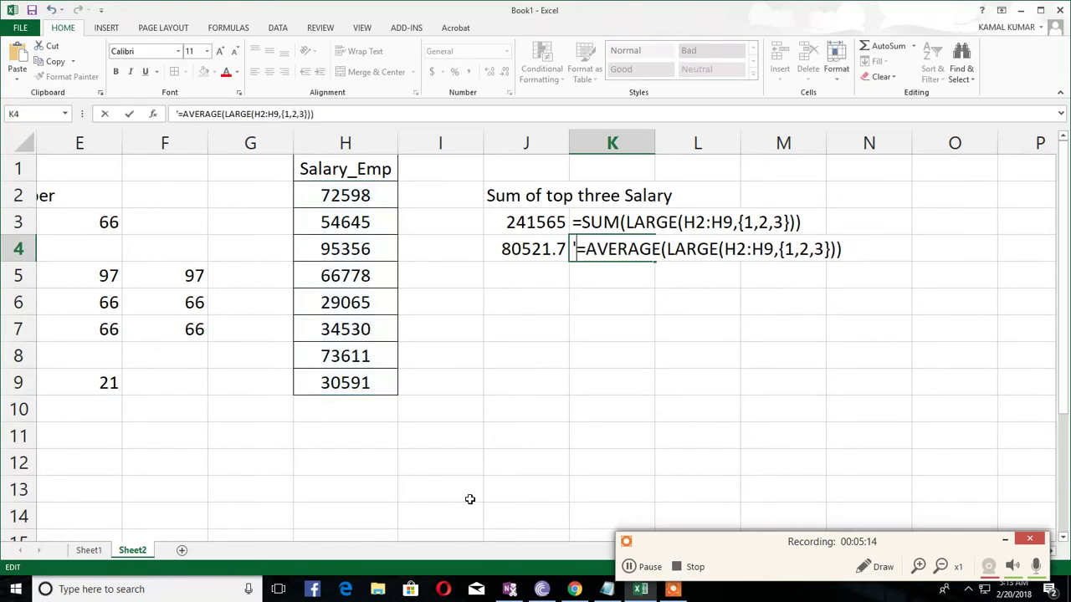
Step: Copy the SUM formula text from J3 into J6, keeping the H2:H9 reference
{"action": "key", "text": "Up"}
{"action": "key", "text": "Up"}
{"action": "key", "text": "Left"}
{"action": "key", "text": "F2"}
{"action": "key", "text": "shift+Home"}
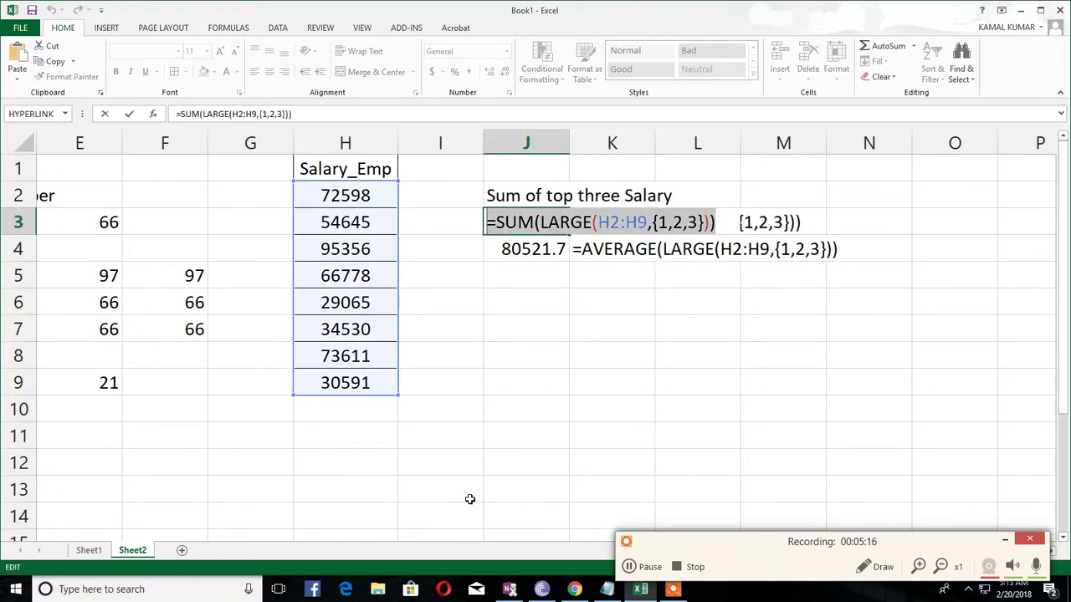
{"action": "key", "text": "ctrl+c"}
{"action": "key", "text": "Return"}
{"action": "key", "text": "Down"}
{"action": "key", "text": "Down"}
{"action": "key", "text": "ctrl+v"}
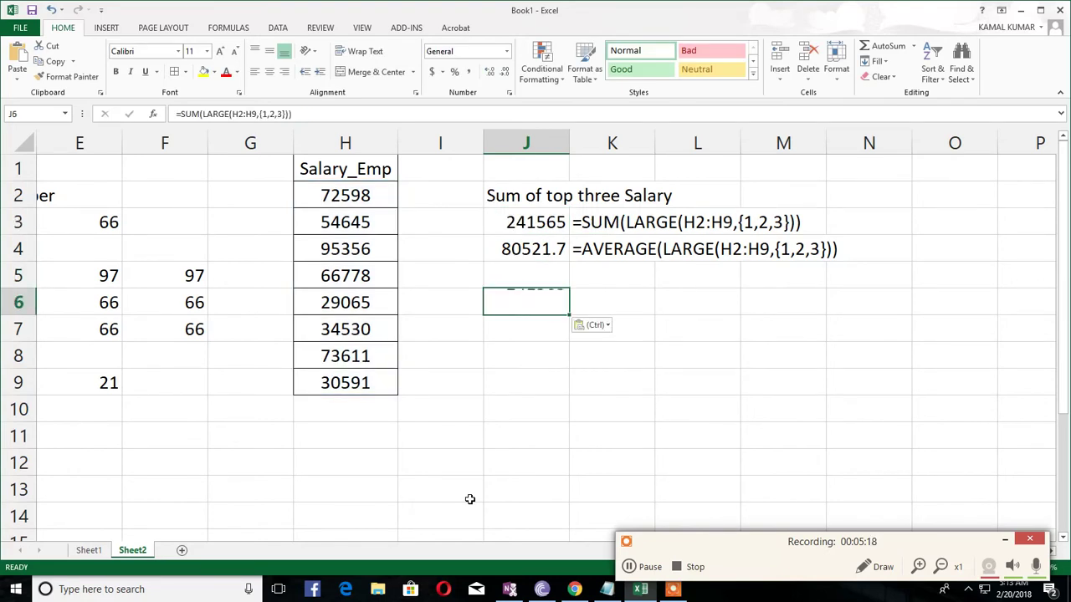
Step: Replace LARGE with SMALL in the J6 formula, giving =SUM(SMALL(H2:H9,{1,2,3}))
{"action": "key", "text": "F2"}
{"action": "key", "text": "Left"}
{"action": "key", "text": "Left"}
{"action": "key", "text": "Left"}
{"action": "key", "text": "Left"}
{"action": "key", "text": "Left"}
{"action": "key", "text": "Left"}
{"action": "key", "text": "Left"}
{"action": "key", "text": "Left"}
{"action": "key", "text": "Left"}
{"action": "key", "text": "Left"}
{"action": "key", "text": "Left"}
{"action": "key", "text": "Left"}
{"action": "key", "text": "Left"}
{"action": "key", "text": "Left"}
{"action": "key", "text": "Left"}
{"action": "key", "text": "Left"}
{"action": "key", "text": "Left"}
{"action": "key", "text": "Left"}
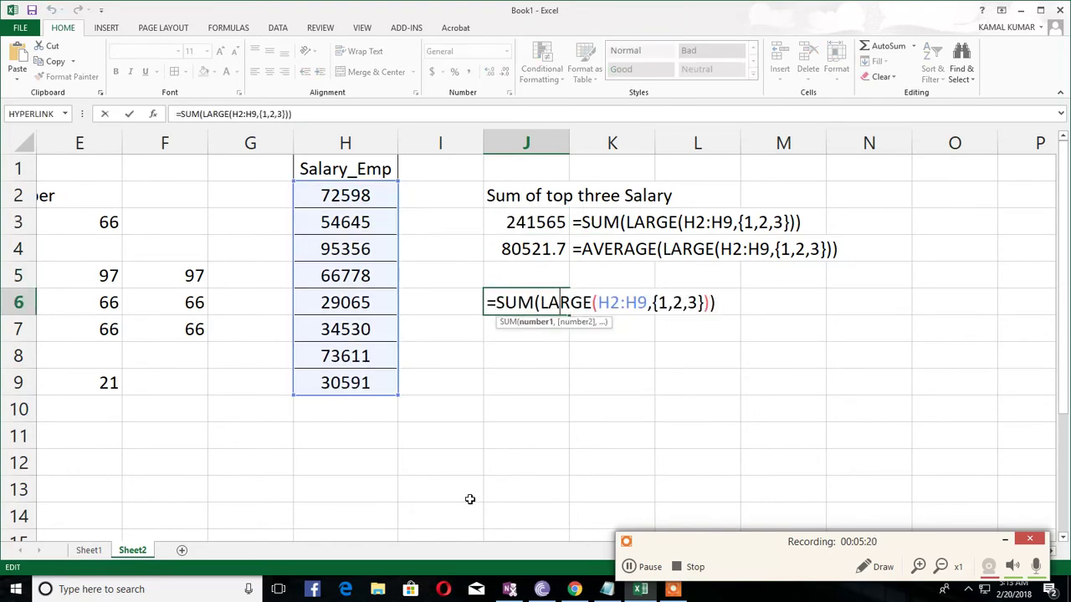
{"action": "key", "text": "Left"}
{"action": "key", "text": "Delete"}
{"action": "key", "text": "Delete"}
{"action": "key", "text": "Delete"}
{"action": "key", "text": "Delete"}
{"action": "key", "text": "Delete"}
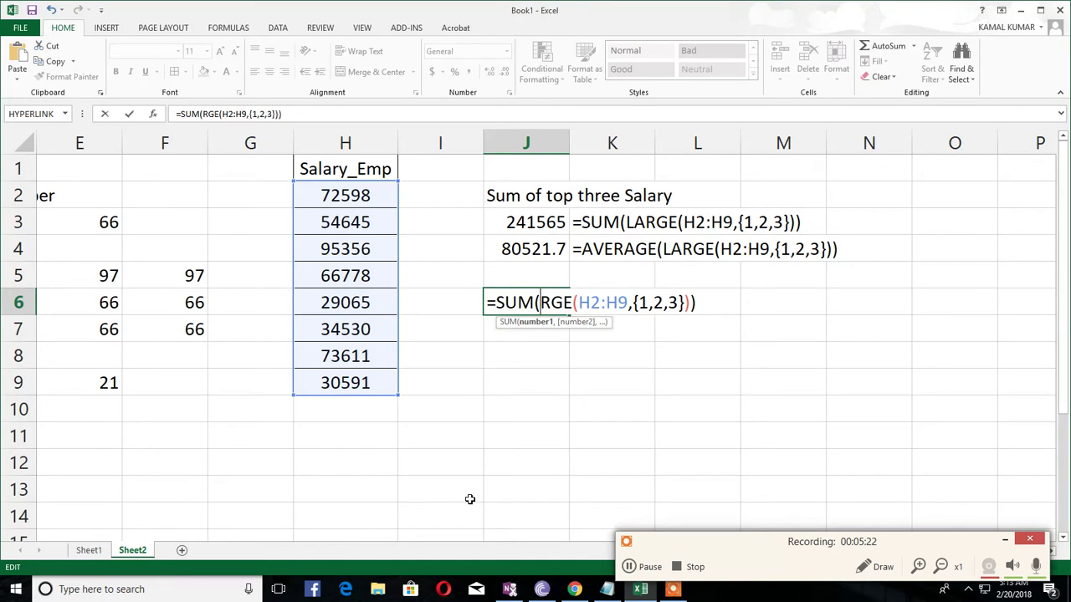
{"action": "type", "text": "sm"}
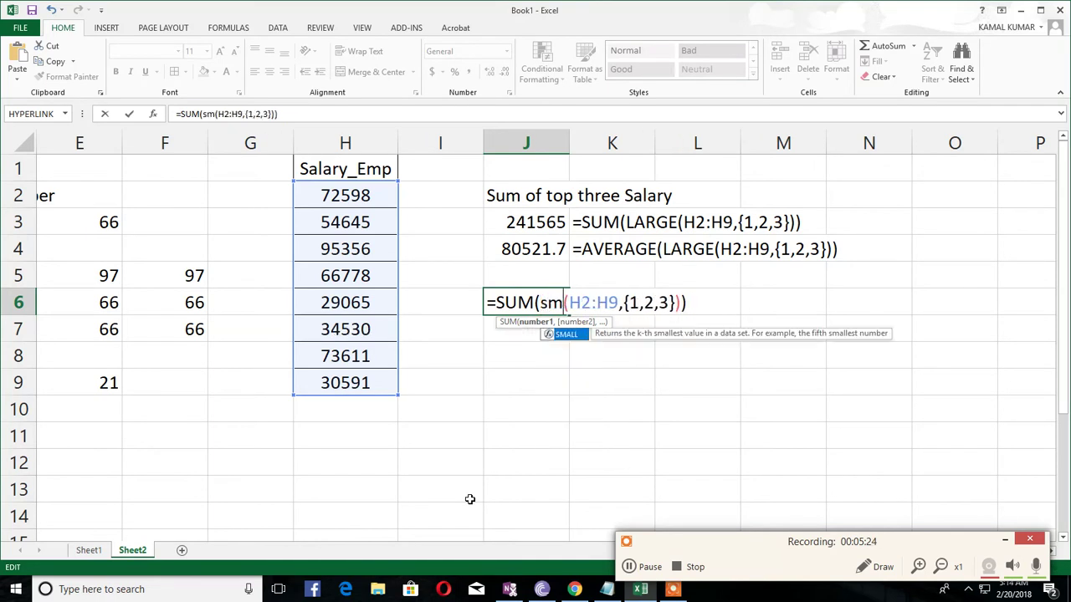
{"action": "type", "text": "all"}
{"action": "key", "text": "ctrl+Return"}
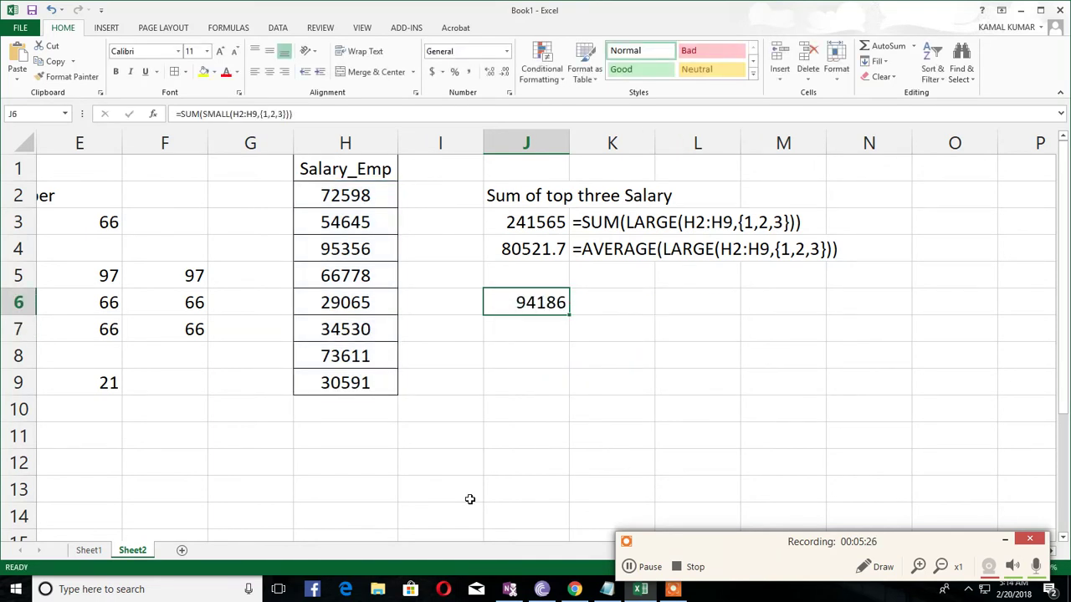
Step: Copy the formula text =SUM(SMALL(H2:H9,{1,2,3})) from J6 into K6 and J7
{"action": "key", "text": "F2"}
{"action": "key", "text": "shift+Home"}
{"action": "key", "text": "Escape"}
{"action": "key", "text": "Right"}
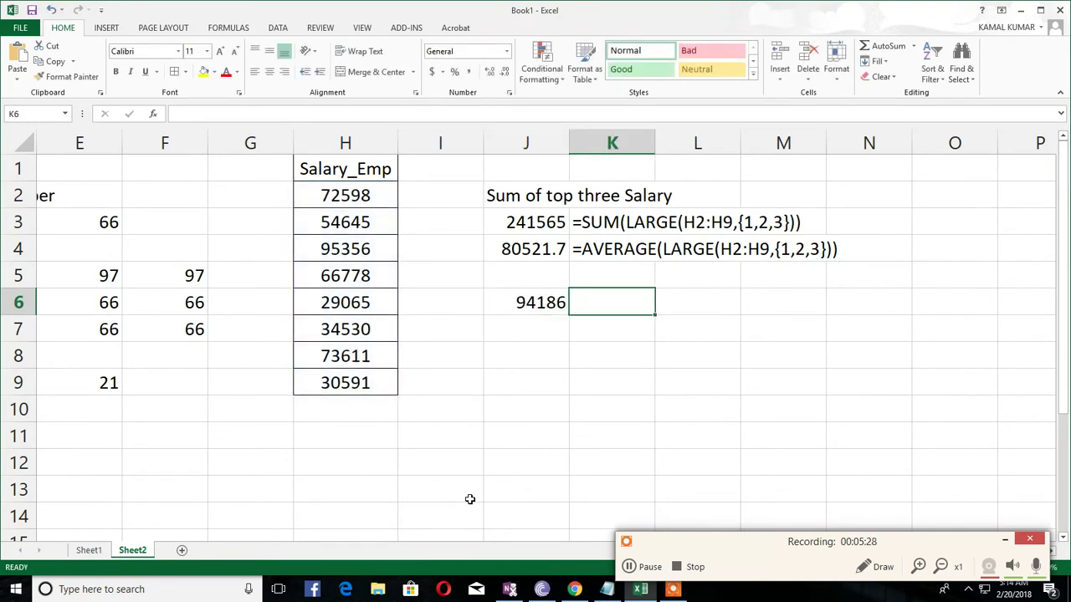
{"action": "key", "text": "ctrl+v"}
{"action": "key", "text": "Left"}
{"action": "key", "text": "Down"}
{"action": "key", "text": "ctrl+v"}
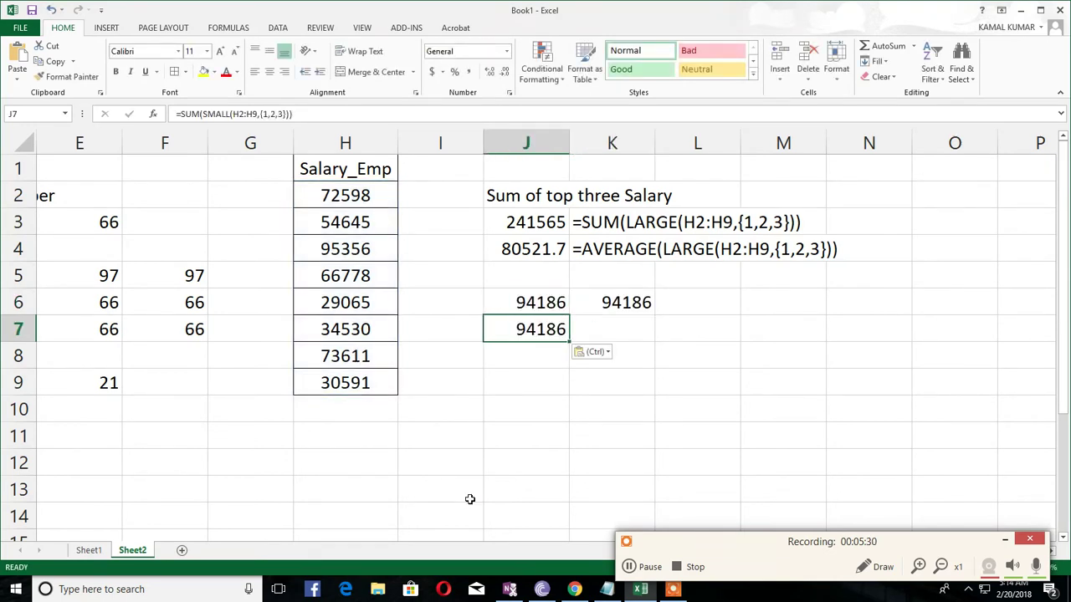
Step: Replace SUM with AVERAGE in the J7 formula, giving =AVERAGE(SMALL(H2:H9,{1,2,3}))
{"action": "key", "text": "F2"}
{"action": "key", "text": "Right"}
{"action": "key", "text": "Delete"}
{"action": "key", "text": "Delete"}
{"action": "key", "text": "Delete"}
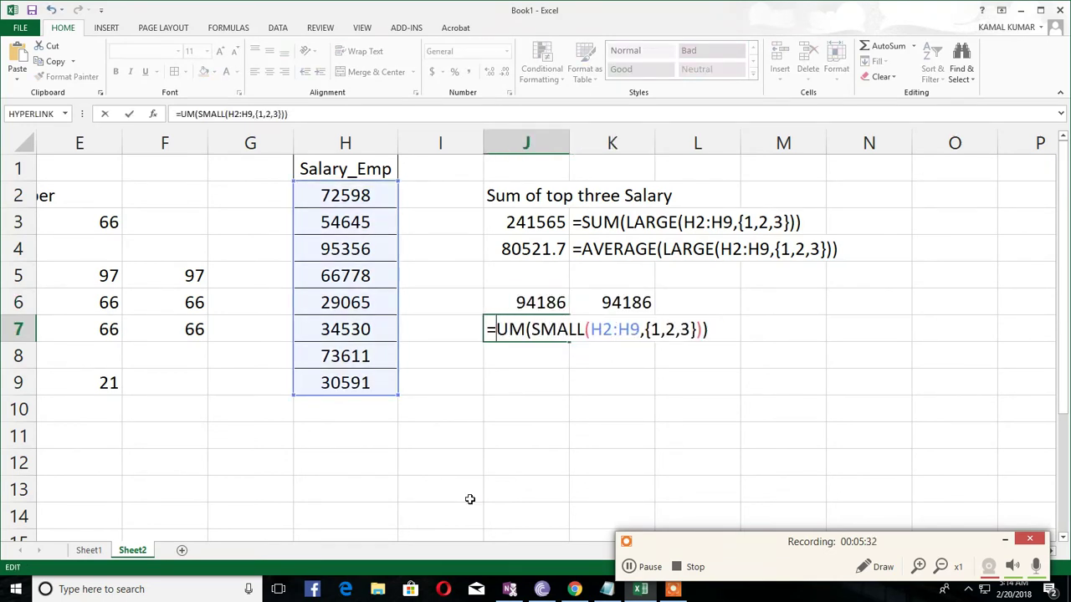
{"action": "type", "text": "av"}
{"action": "key", "text": "Down"}
{"action": "key", "text": "Tab"}
{"action": "key", "text": "ctrl+Return"}
Step: Copy the AVERAGE formula text from J7 into K7, keeping the H2:H9 reference
{"action": "key", "text": "F2"}
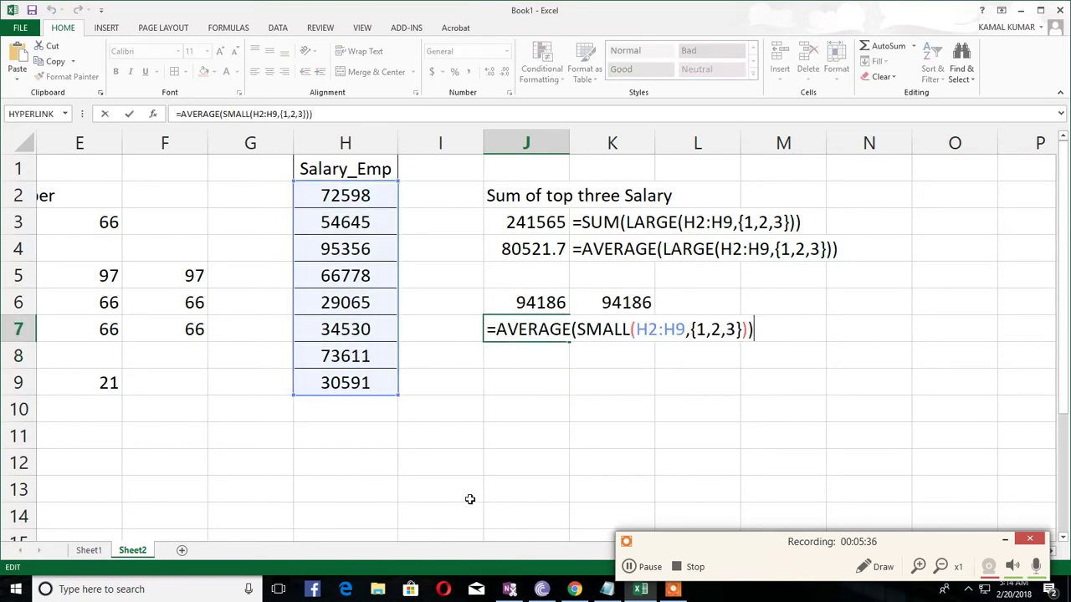
{"action": "key", "text": "shift+Home"}
{"action": "key", "text": "ctrl+c"}
{"action": "key", "text": "Tab"}
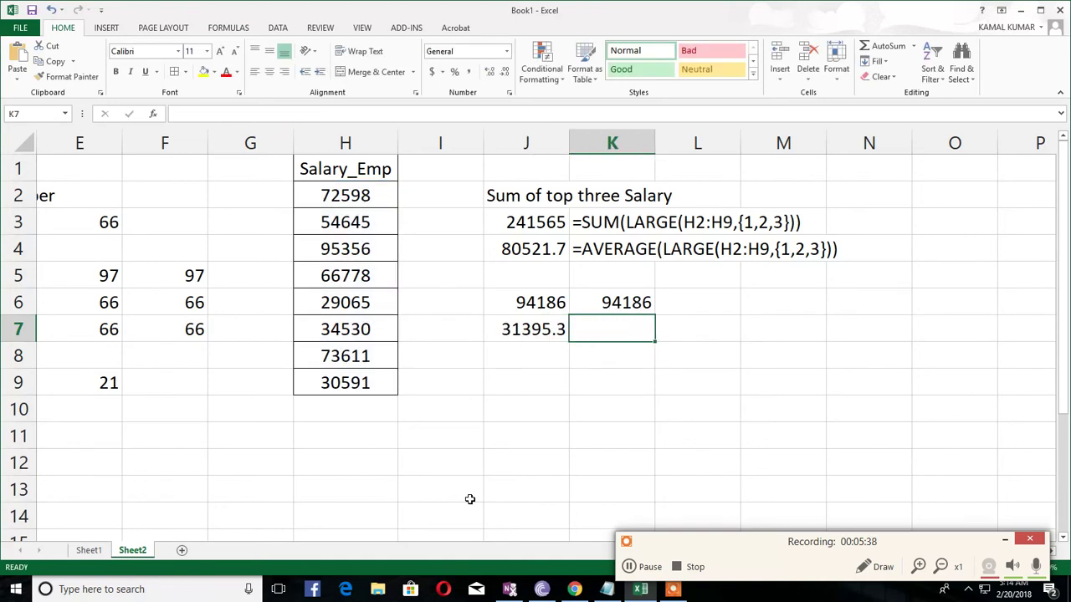
{"action": "key", "text": "ctrl+v"}
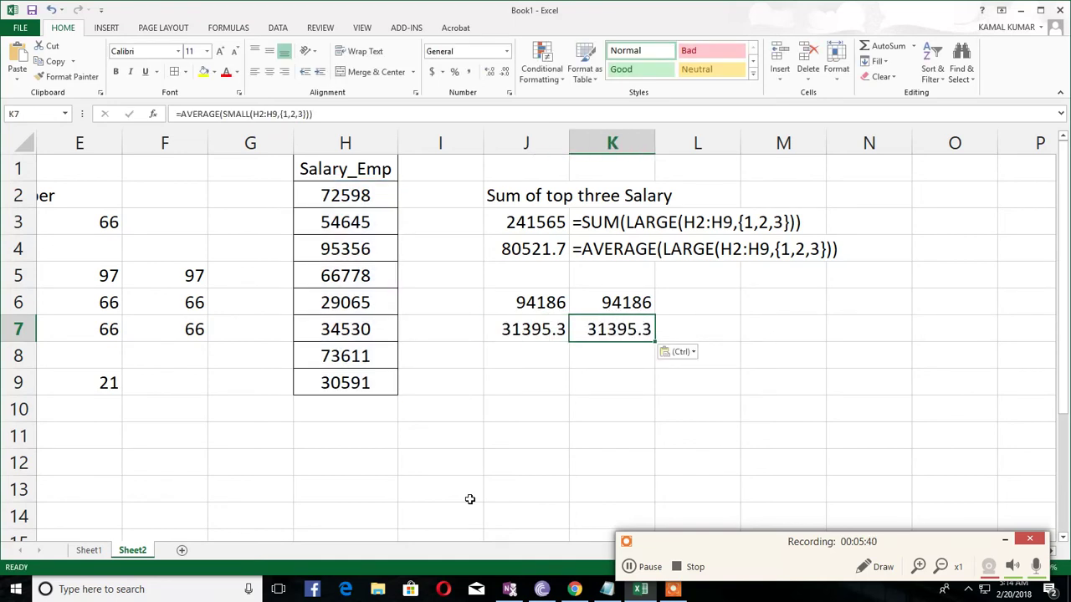
Step: Turn the SMALL formulas in K6 and K7 into visible text with a leading apostrophe
{"action": "key", "text": "Up"}
{"action": "key", "text": "Up"}
{"action": "key", "text": "Up"}
{"action": "key", "text": "Up"}
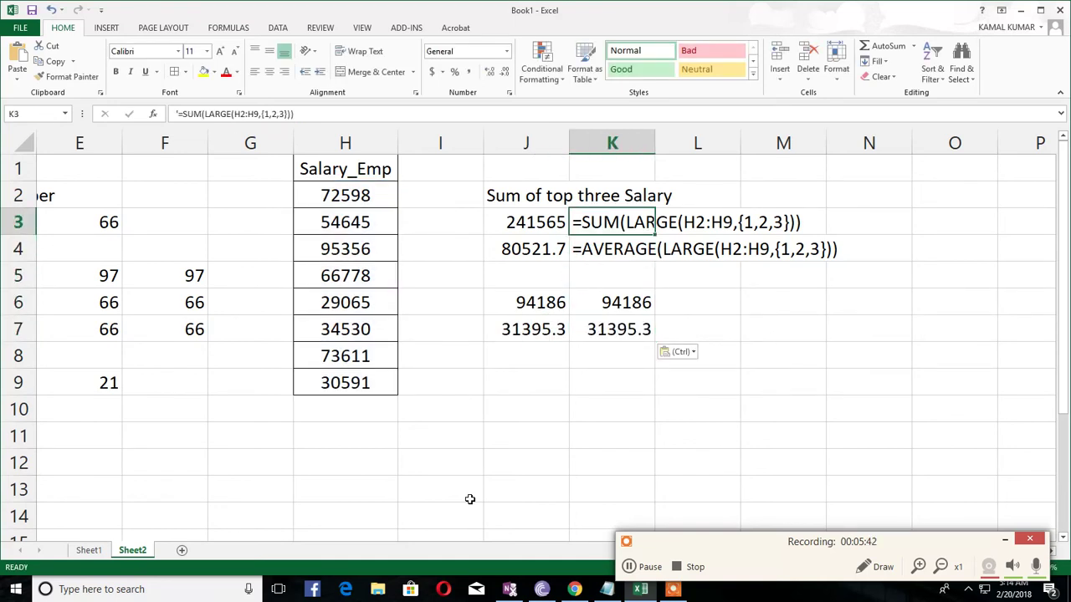
{"action": "key", "text": "Down"}
{"action": "key", "text": "Down"}
{"action": "key", "text": "Down"}
{"action": "key", "text": "F2"}
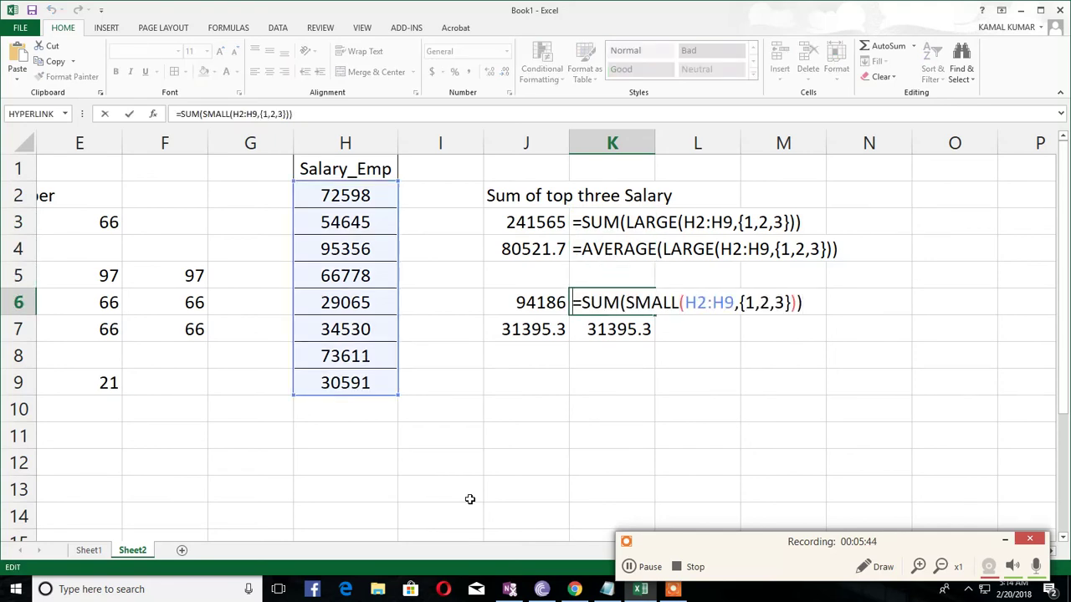
{"action": "key", "text": "Home"}
{"action": "type", "text": "'"}
{"action": "key", "text": "Return"}
{"action": "key", "text": "F2"}
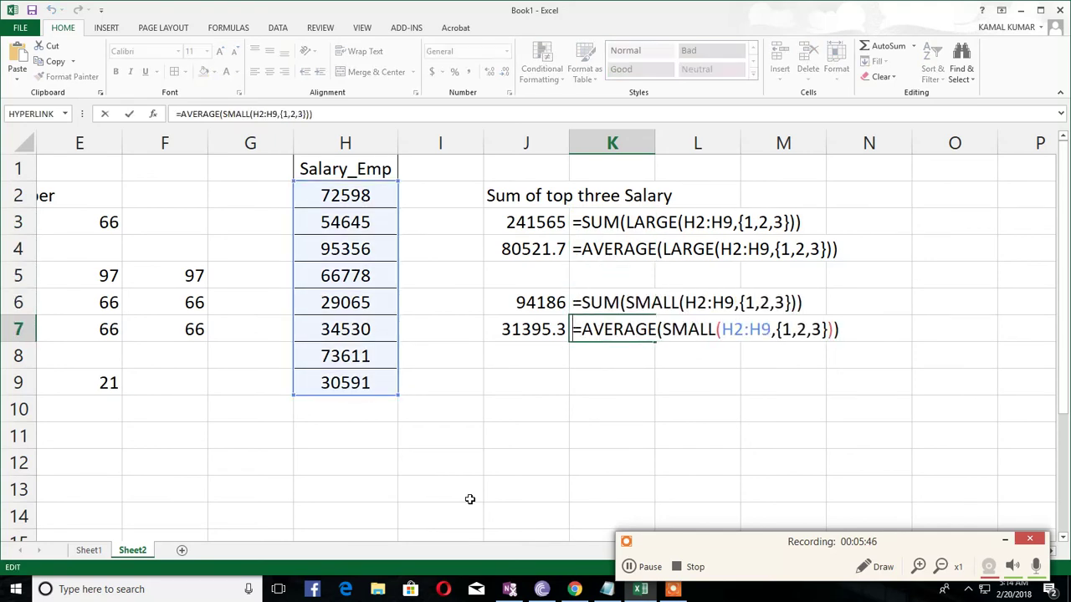
{"action": "key", "text": "Home"}
{"action": "type", "text": "'"}
{"action": "key", "text": "Return"}
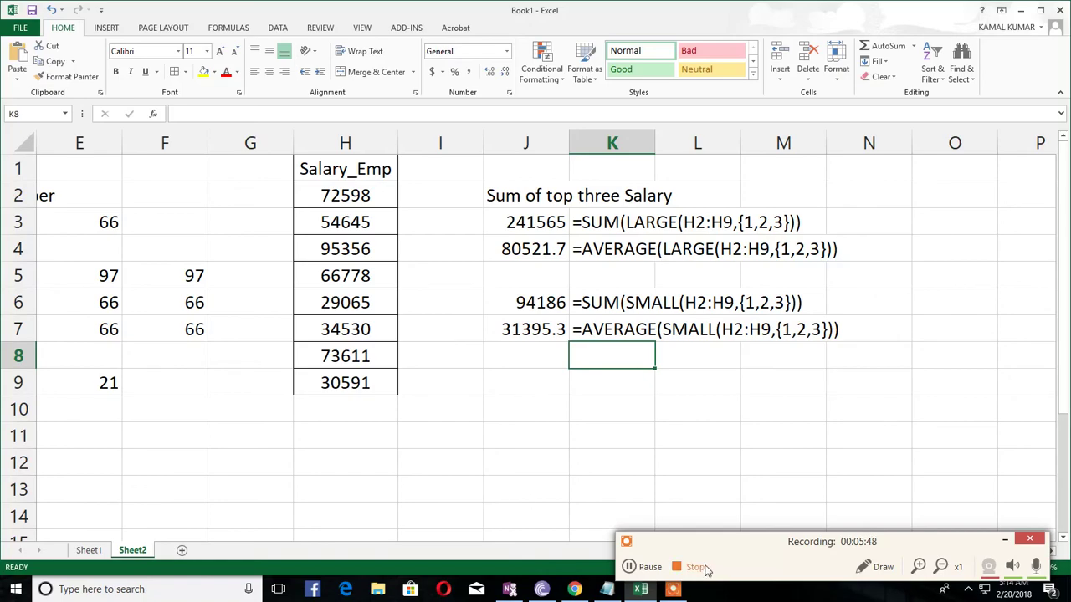